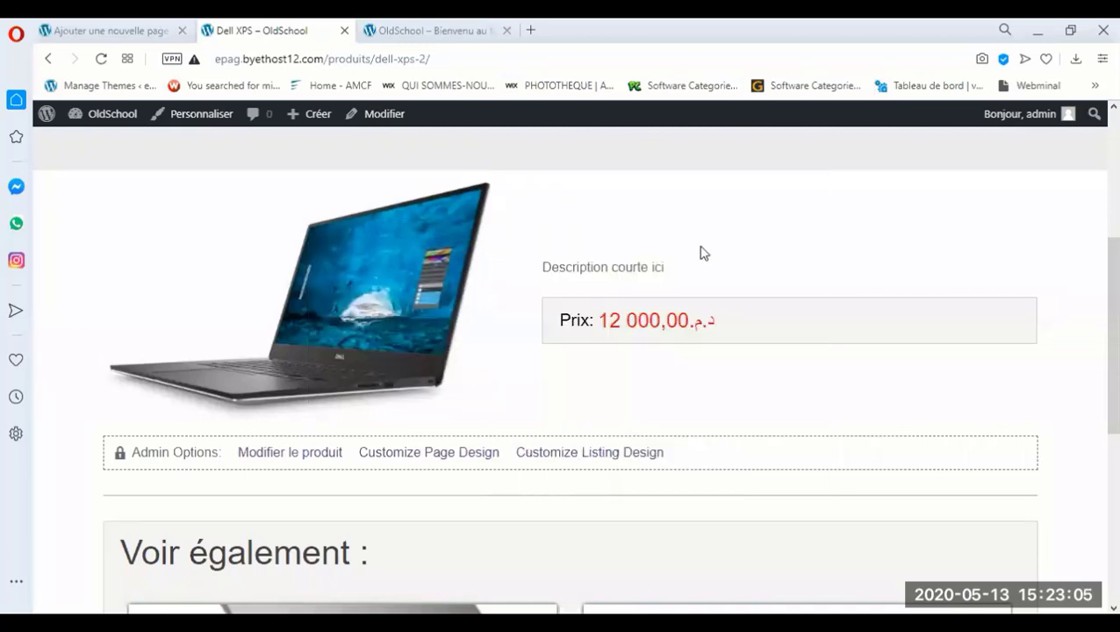
Review the Dell XPS product page's image, short description and price, and check the list of pages in the site's administration
{"action": "scroll", "coordinate": [702, 232], "scroll_direction": "up", "scroll_amount": 1}
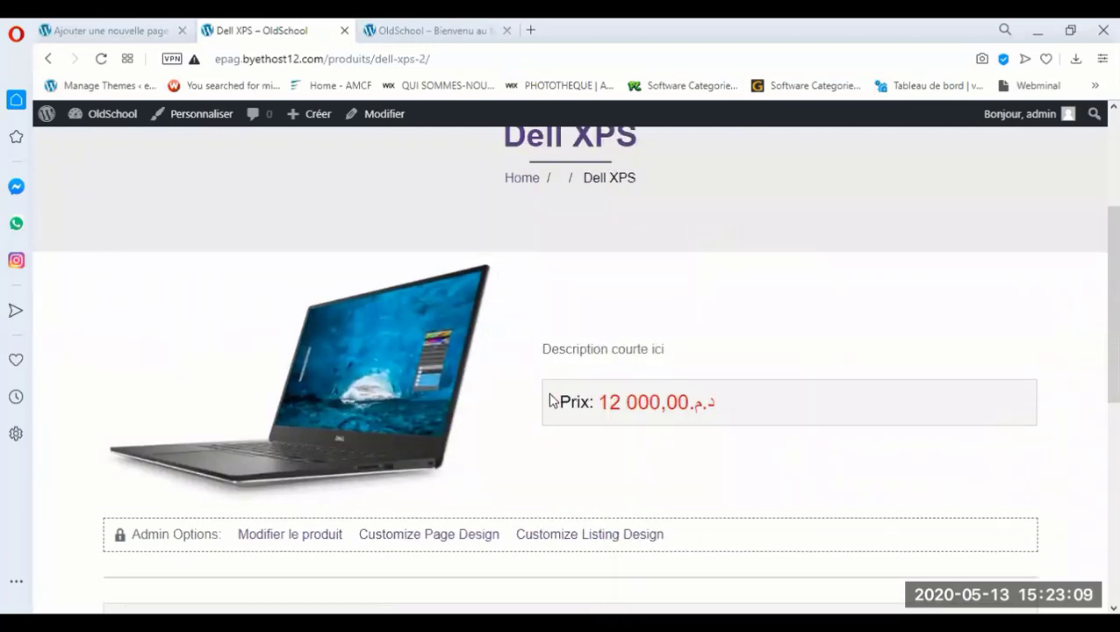
{"action": "scroll", "coordinate": [558, 400], "scroll_direction": "up", "scroll_amount": 1}
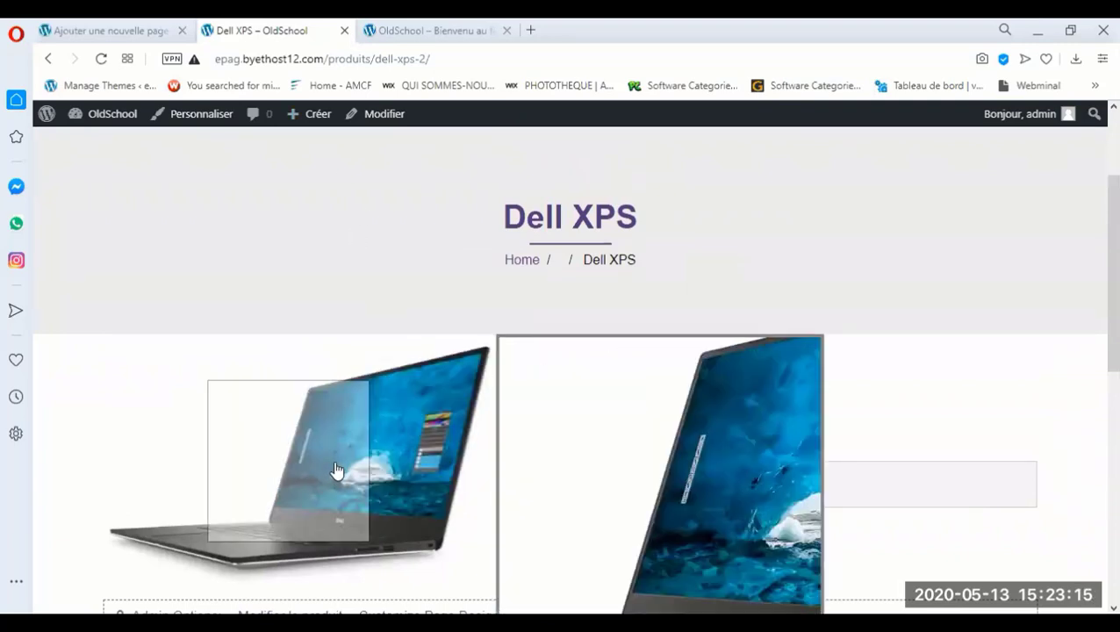
{"action": "left_click", "coordinate": [106, 28]}
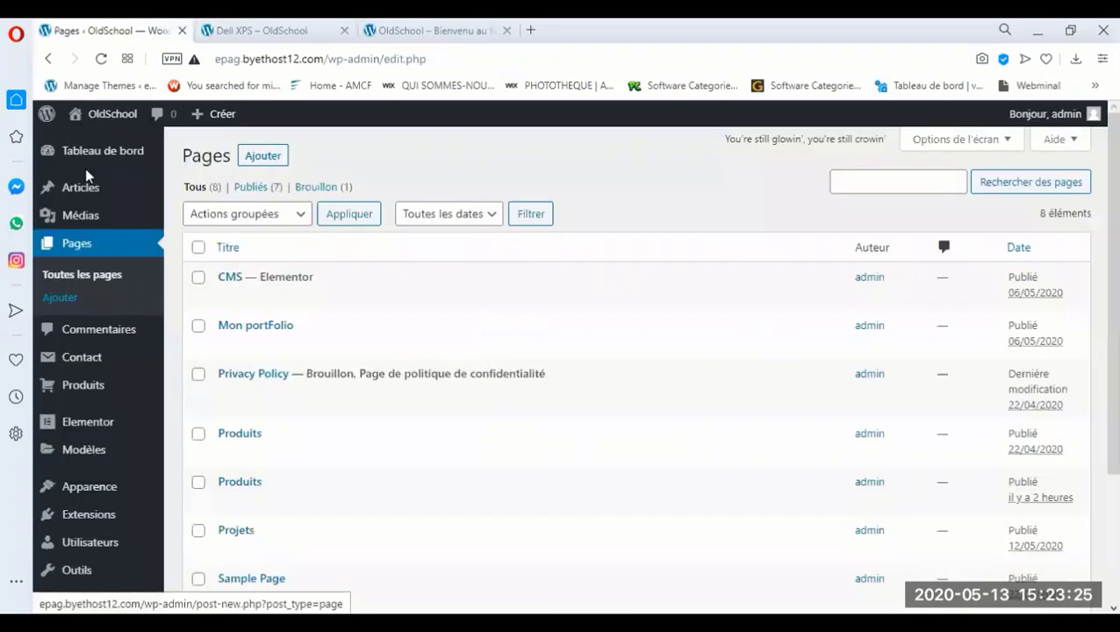
{"action": "mouse_move", "coordinate": [122, 475]}
{"action": "scroll", "coordinate": [121, 474], "scroll_direction": "down", "scroll_amount": 2}
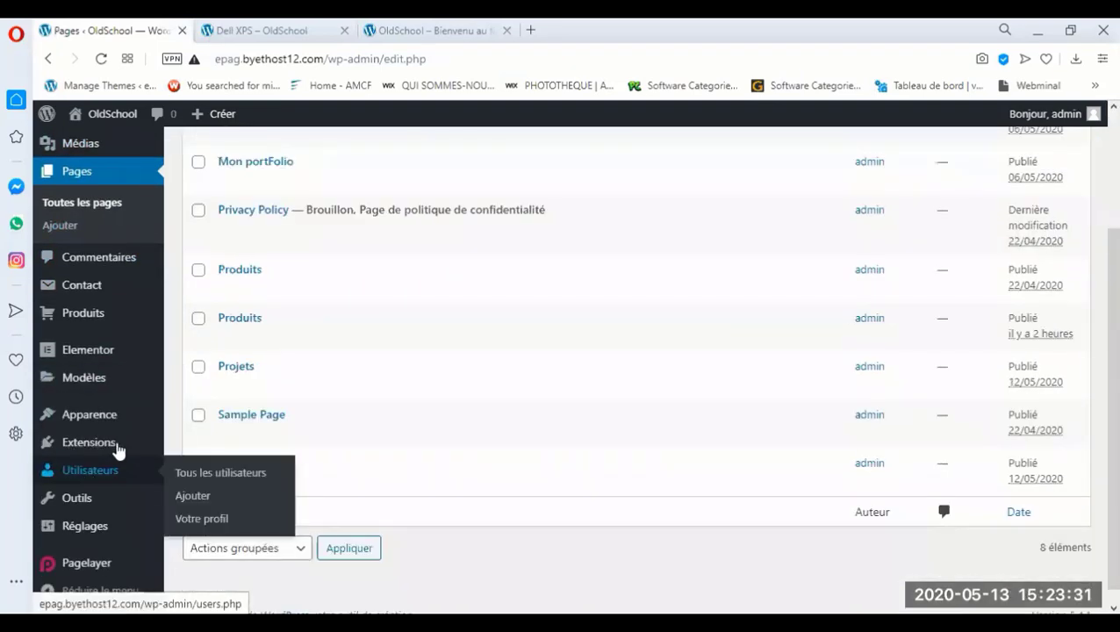
{"action": "mouse_move", "coordinate": [118, 450]}
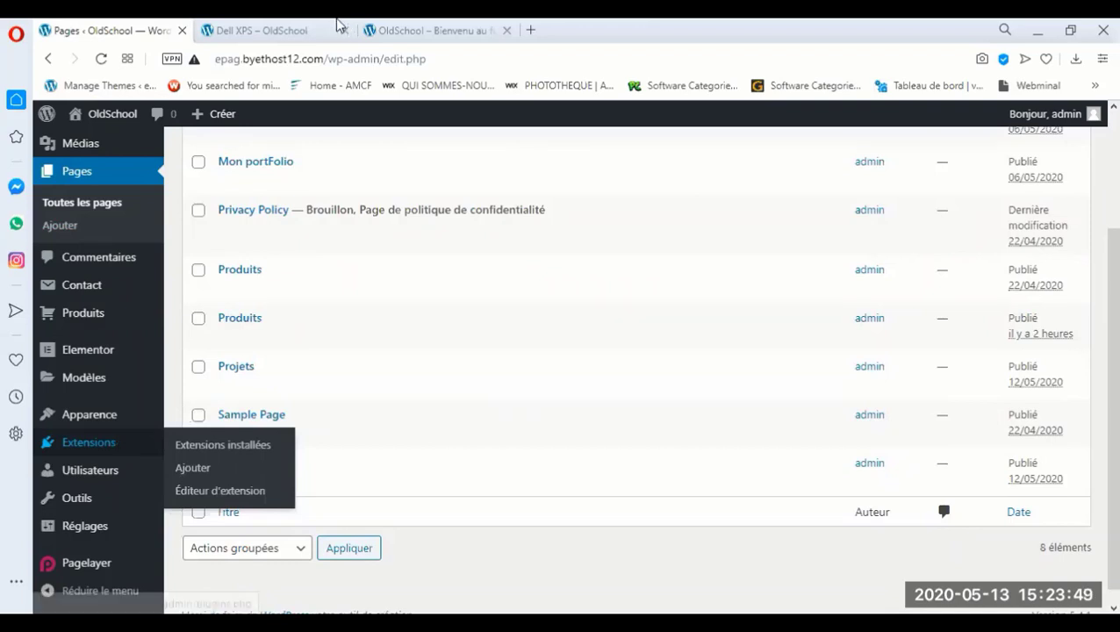
{"action": "left_click", "coordinate": [298, 29]}
{"action": "scroll", "coordinate": [346, 281], "scroll_direction": "down", "scroll_amount": 2}
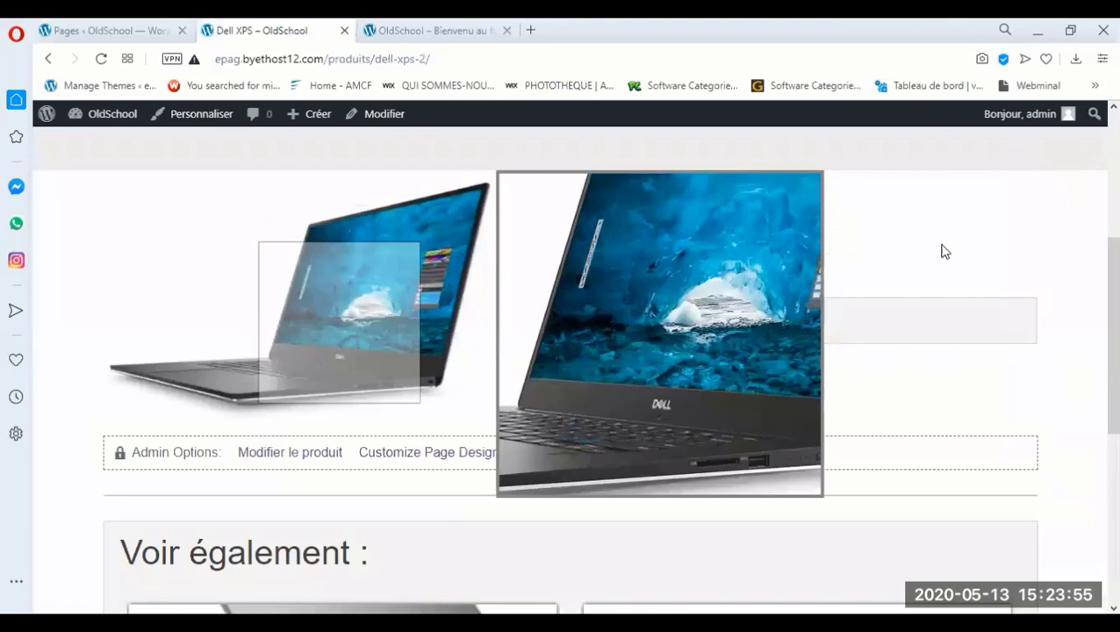
{"action": "scroll", "coordinate": [940, 250], "scroll_direction": "up", "scroll_amount": 1}
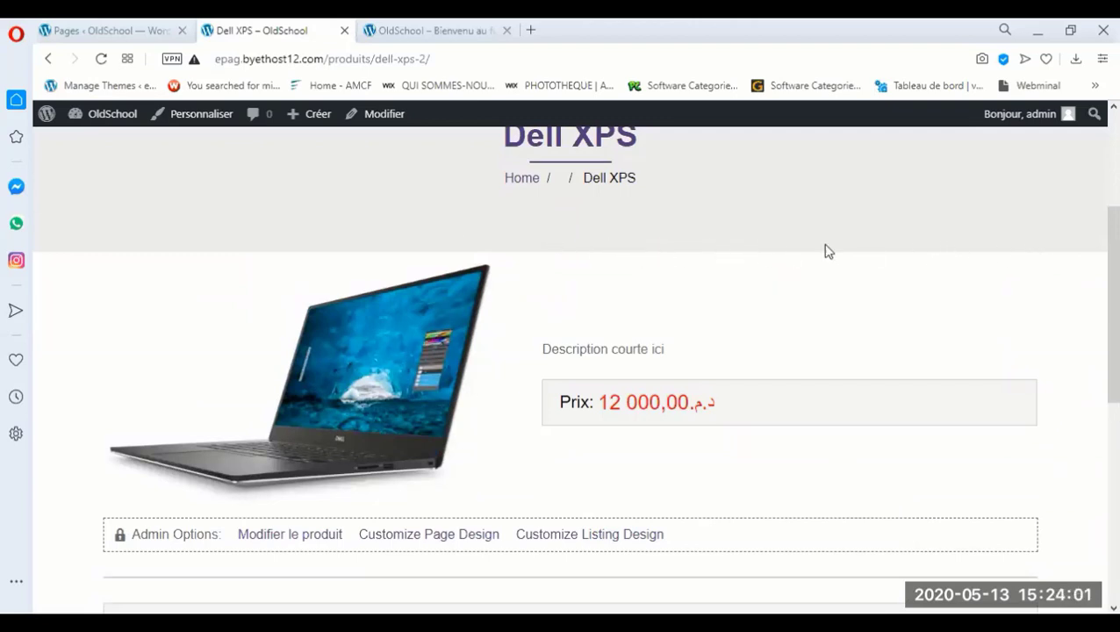
{"action": "left_click", "coordinate": [98, 29]}
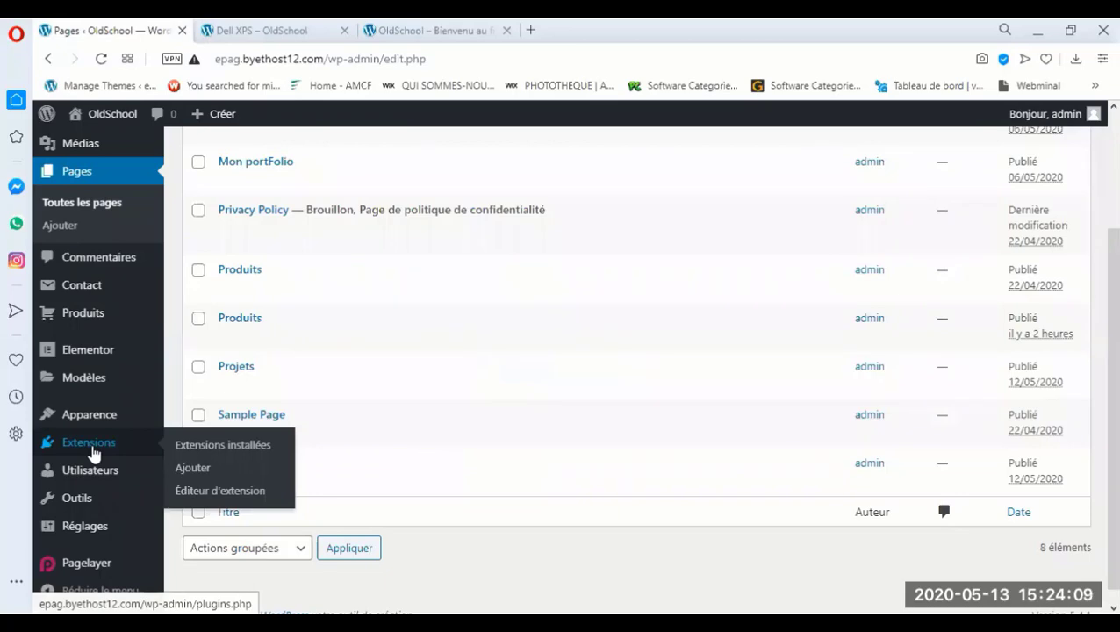
{"action": "left_click", "coordinate": [275, 33]}
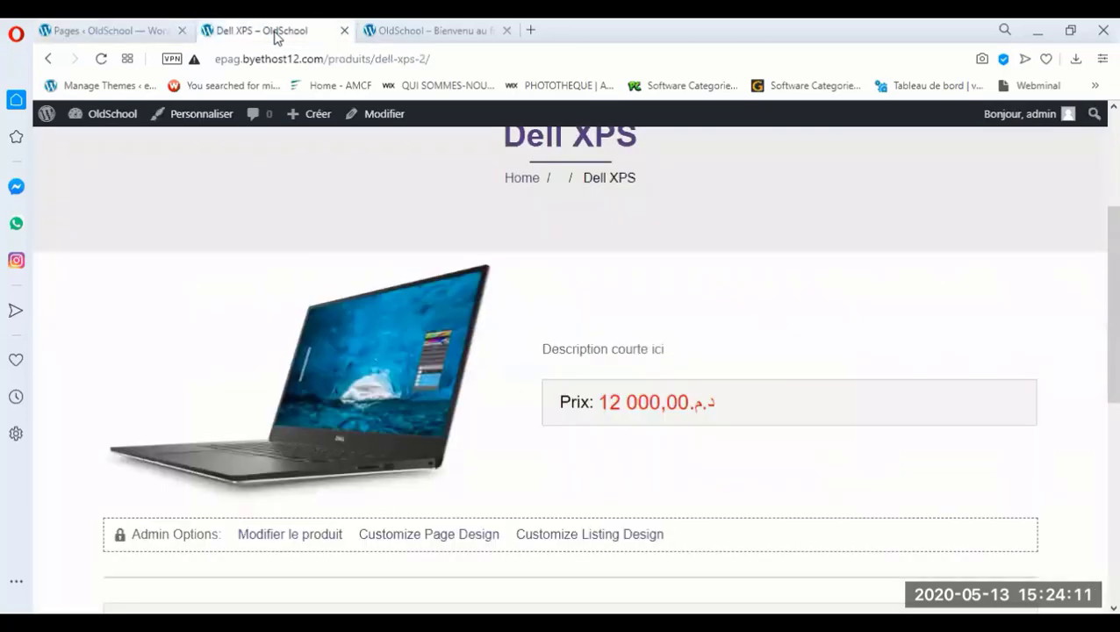
{"action": "left_click", "coordinate": [98, 29]}
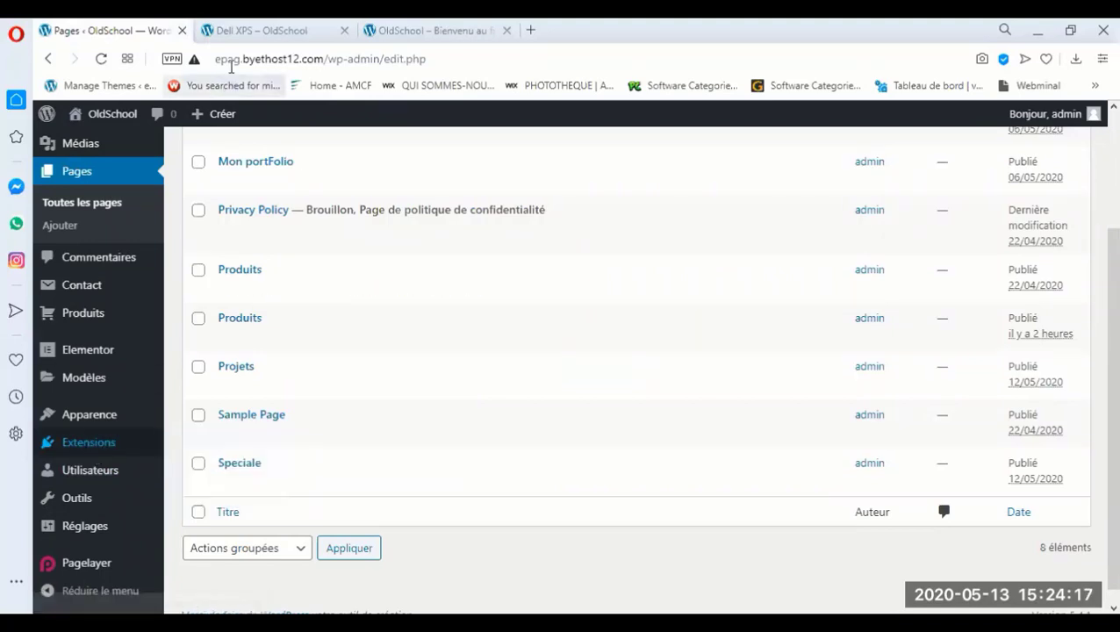
{"action": "left_click", "coordinate": [263, 30]}
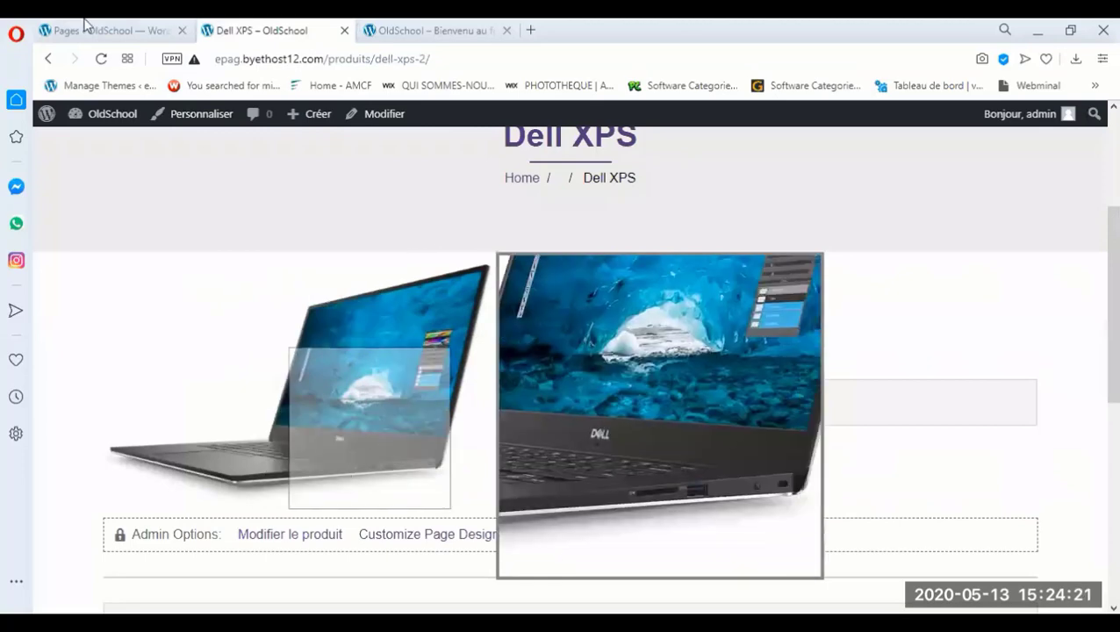
Open the list of installed plugins in the site's administration and look through its entries
{"action": "left_click", "coordinate": [125, 33]}
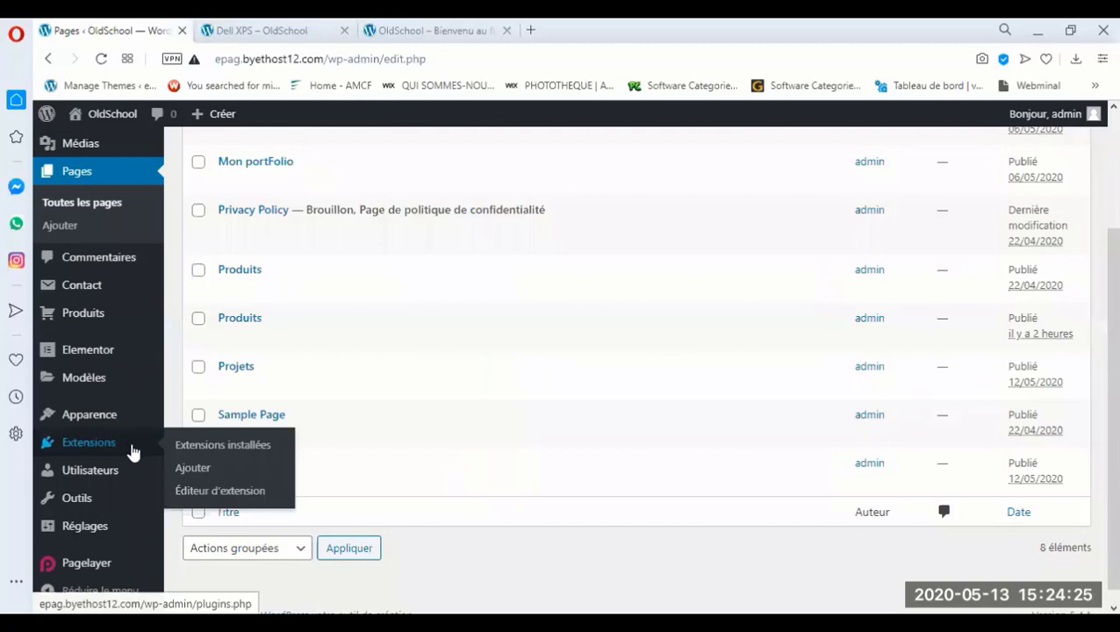
{"action": "left_click", "coordinate": [92, 448]}
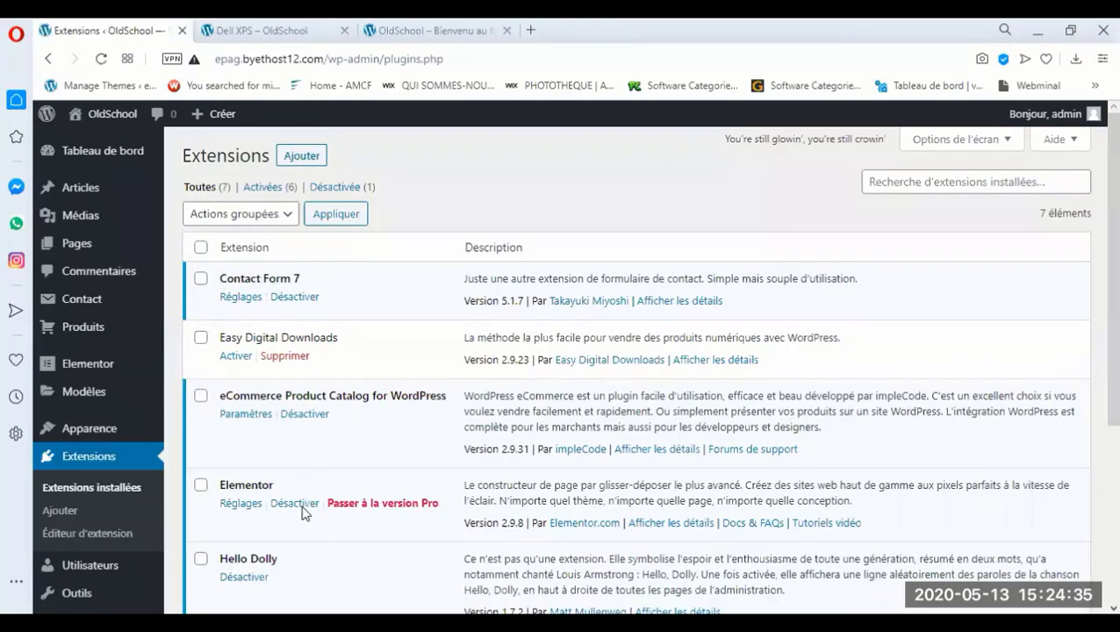
{"action": "scroll", "coordinate": [250, 451], "scroll_direction": "down", "scroll_amount": 3}
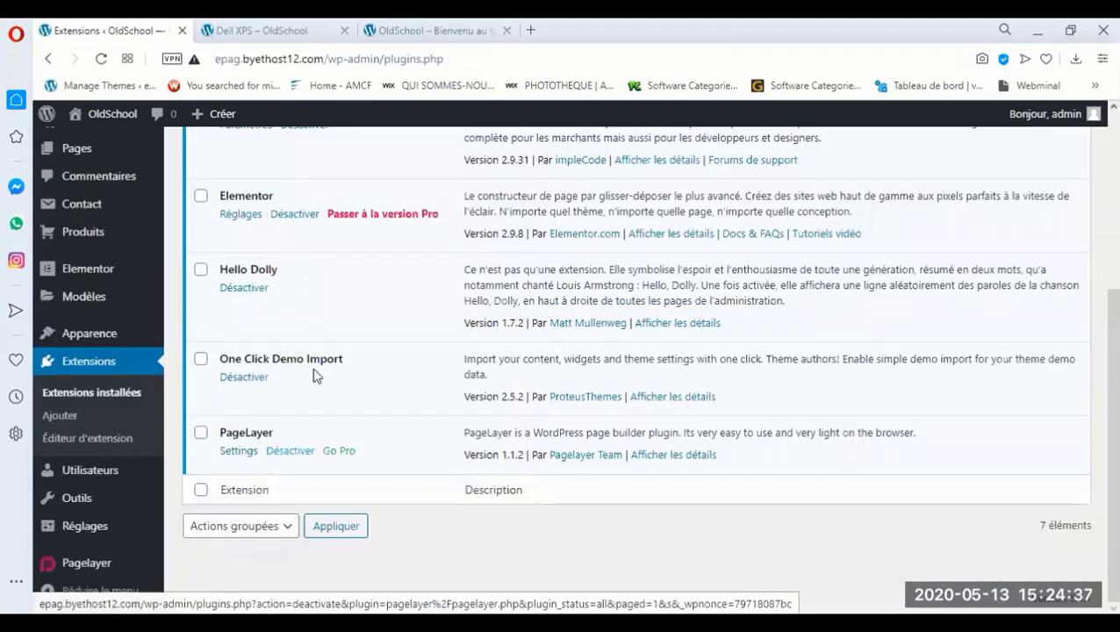
{"action": "scroll", "coordinate": [332, 397], "scroll_direction": "up", "scroll_amount": 2}
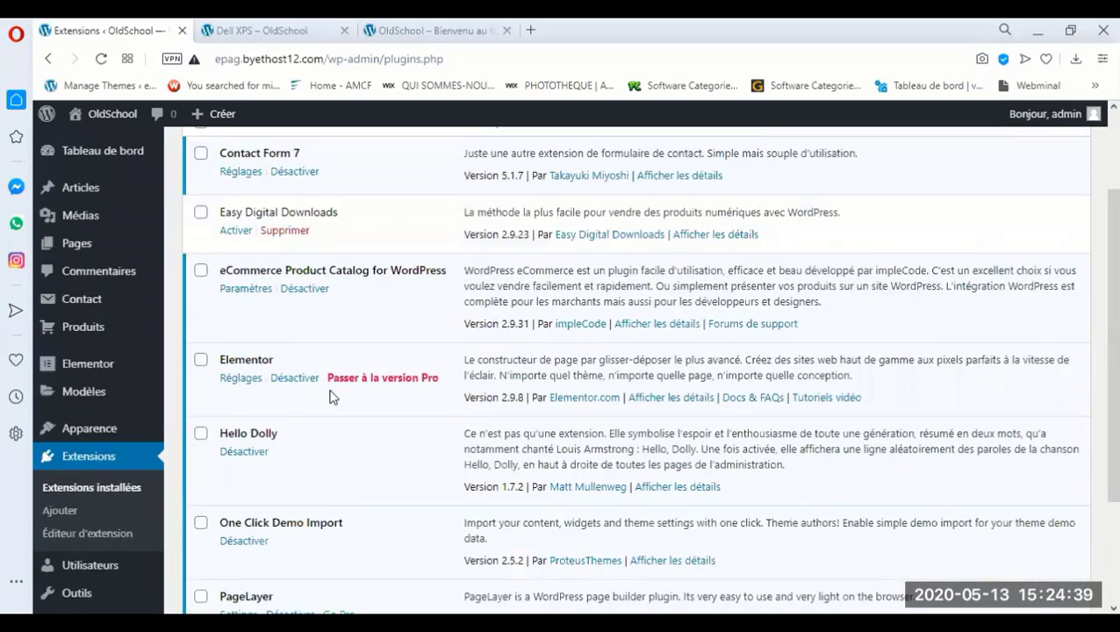
{"action": "scroll", "coordinate": [331, 396], "scroll_direction": "up", "scroll_amount": 1}
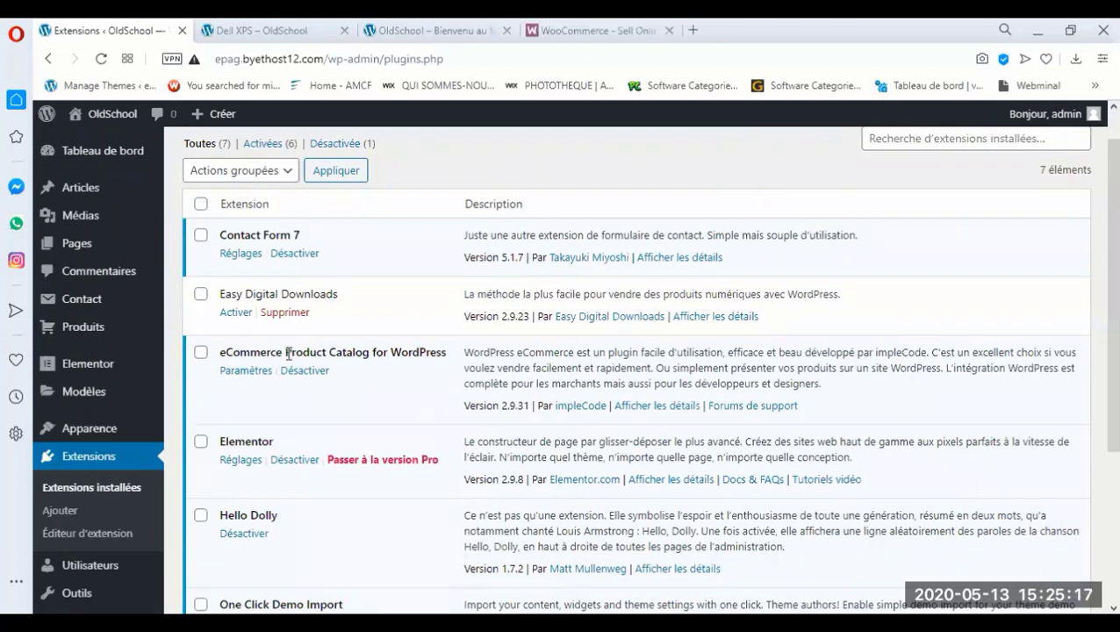
Highlight the words "Product Catalog" in the name of the eCommerce Product Catalog for WordPress plugin, then clear the selection
{"action": "left_click_drag", "start_coordinate": [287, 351], "coordinate": [365, 351]}
{"action": "left_click", "coordinate": [369, 352]}
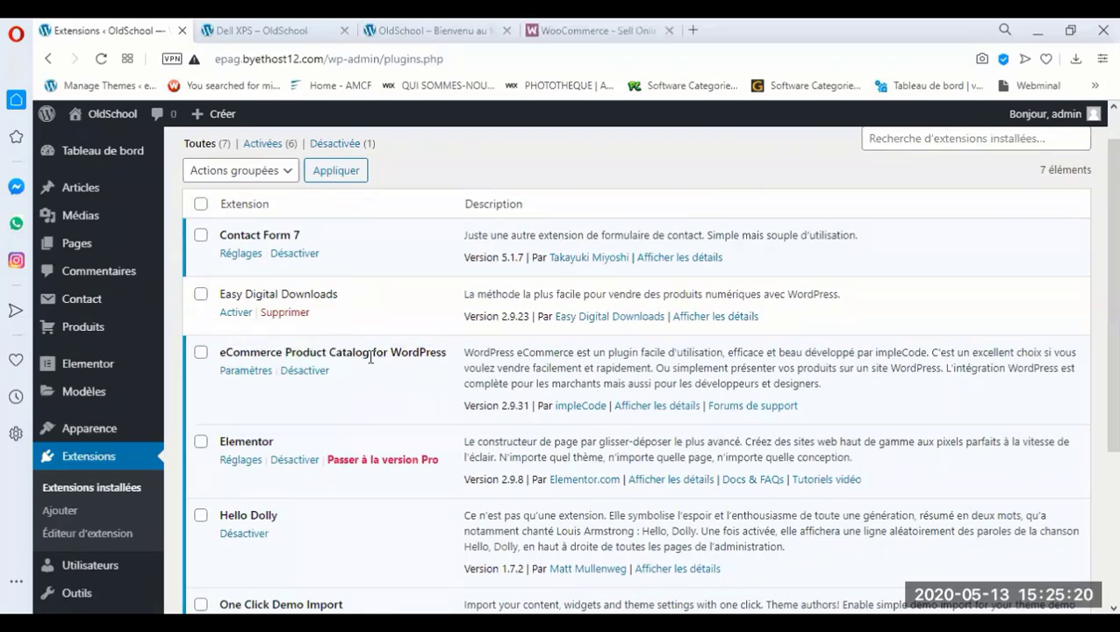
{"action": "left_click", "coordinate": [287, 352], "text": "shift"}
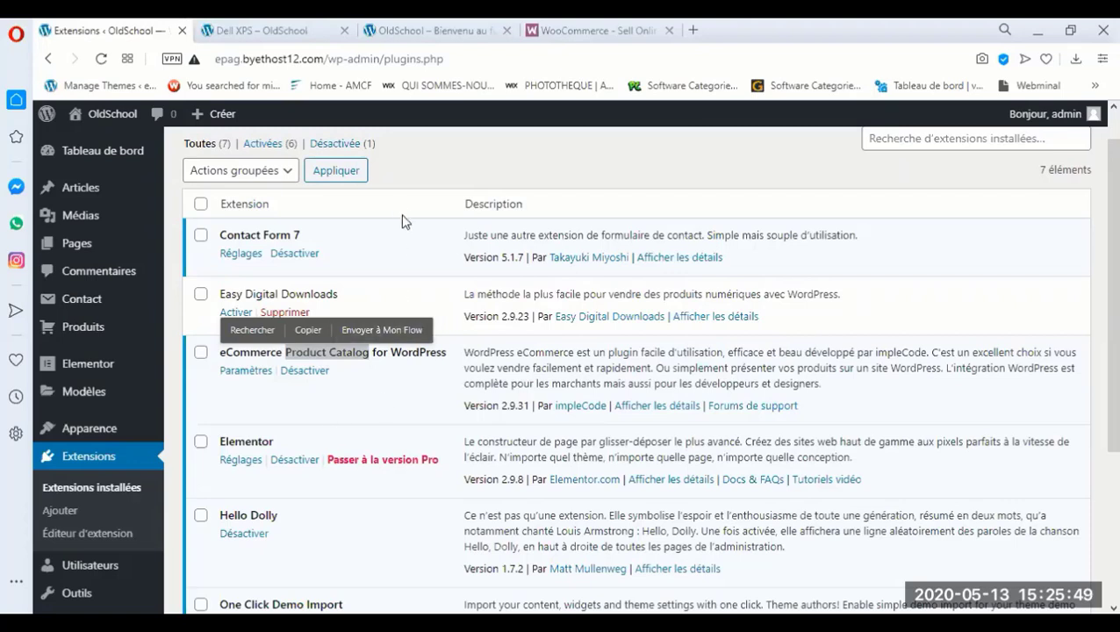
{"action": "left_click", "coordinate": [439, 181]}
{"action": "scroll", "coordinate": [302, 523], "scroll_direction": "up", "scroll_amount": 1}
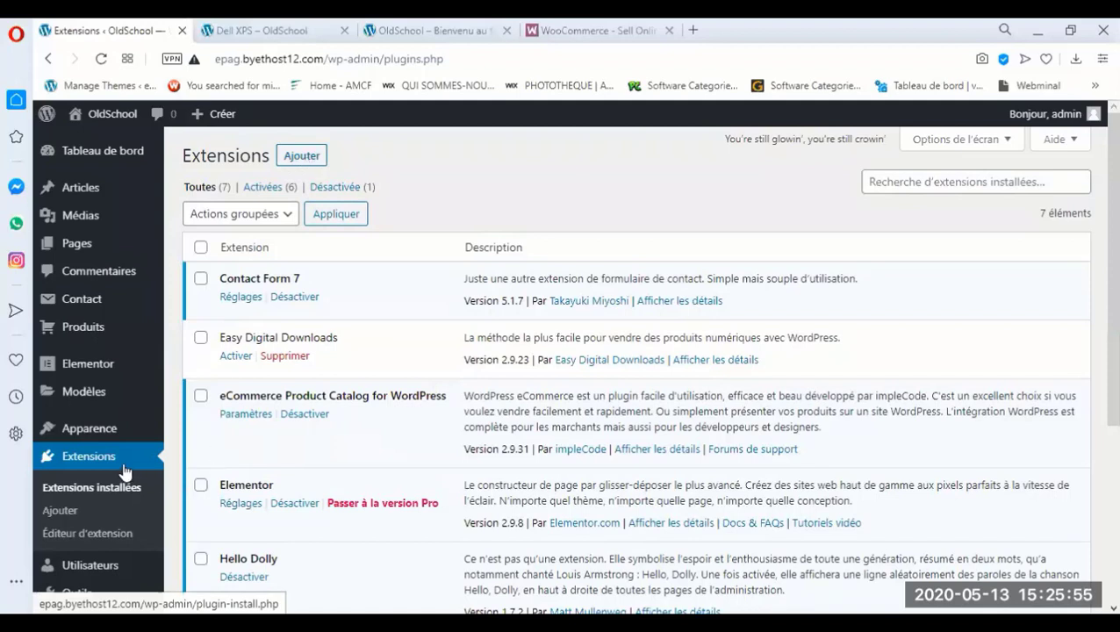
Open the page for adding new plugins, browse the featured ones and search for "facebook"
{"action": "left_click", "coordinate": [62, 510]}
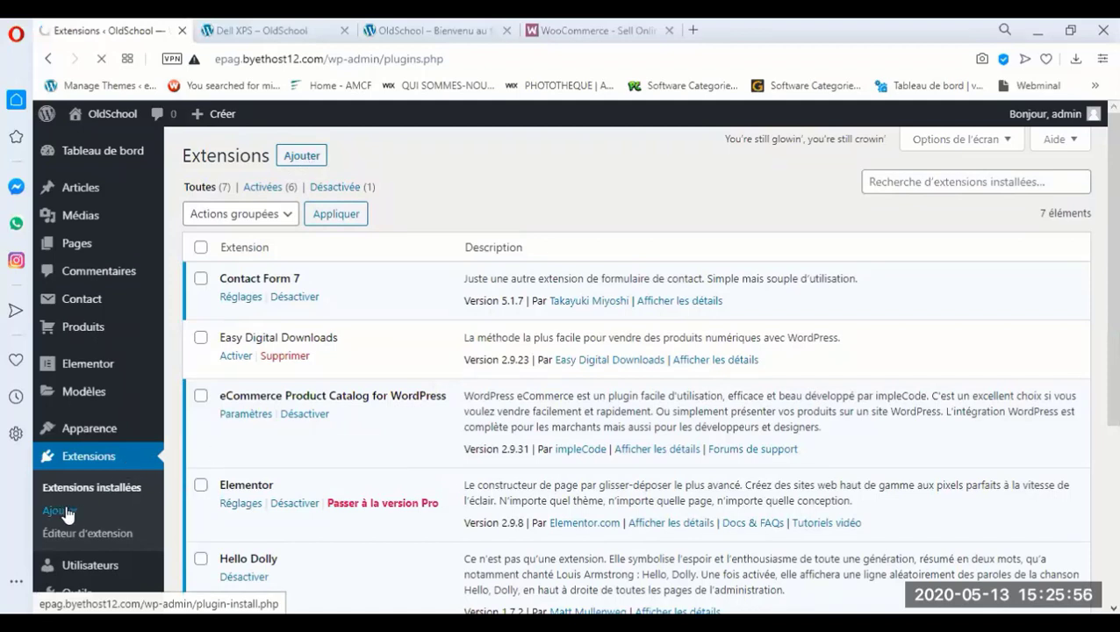
{"action": "left_click", "coordinate": [323, 163]}
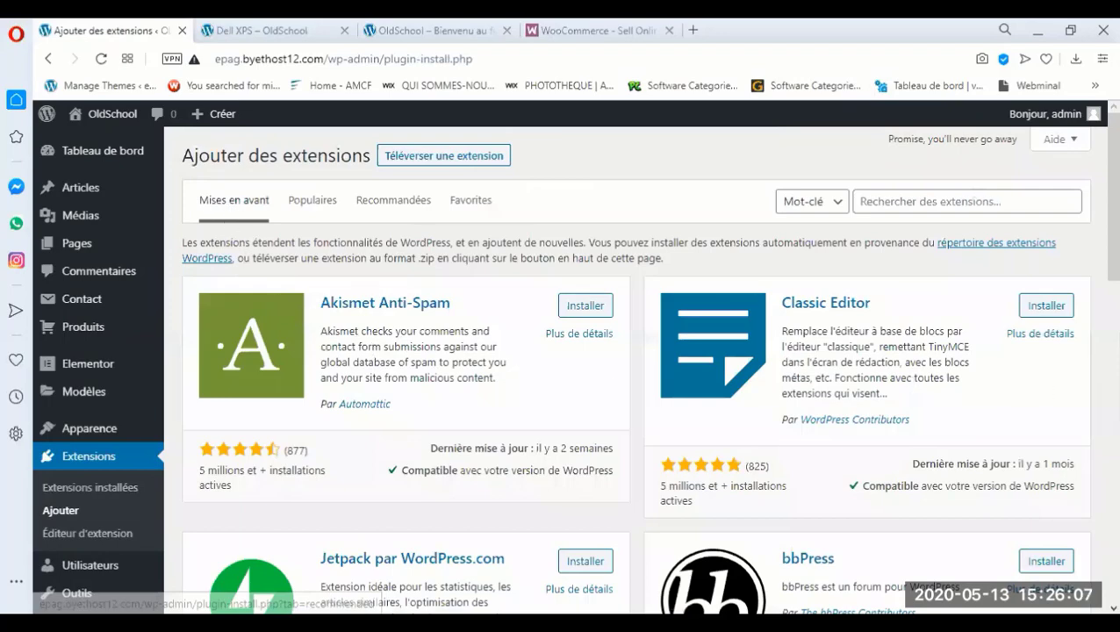
{"action": "scroll", "coordinate": [636, 368], "scroll_direction": "down", "scroll_amount": 3}
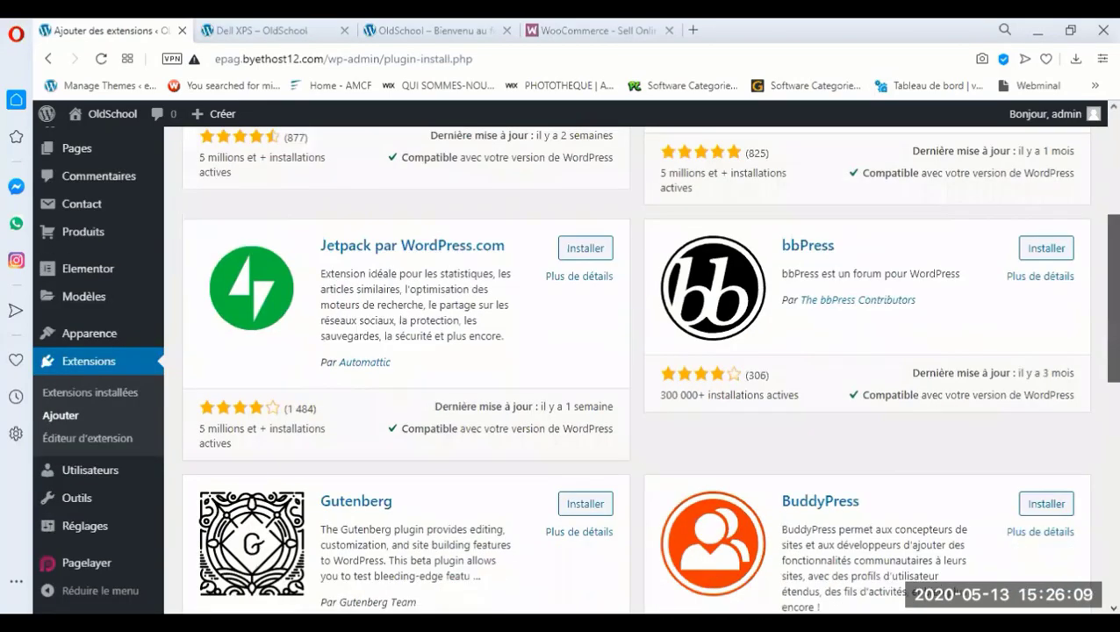
{"action": "scroll", "coordinate": [351, 208], "scroll_direction": "up", "scroll_amount": 3}
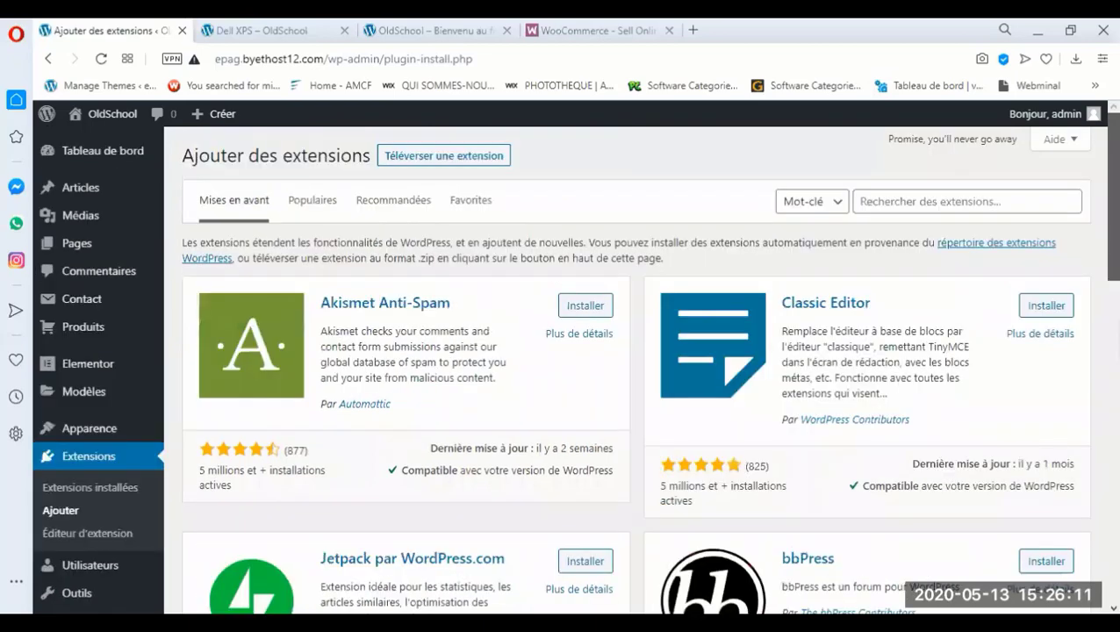
{"action": "left_click", "coordinate": [914, 201]}
{"action": "type", "text": "fac"}
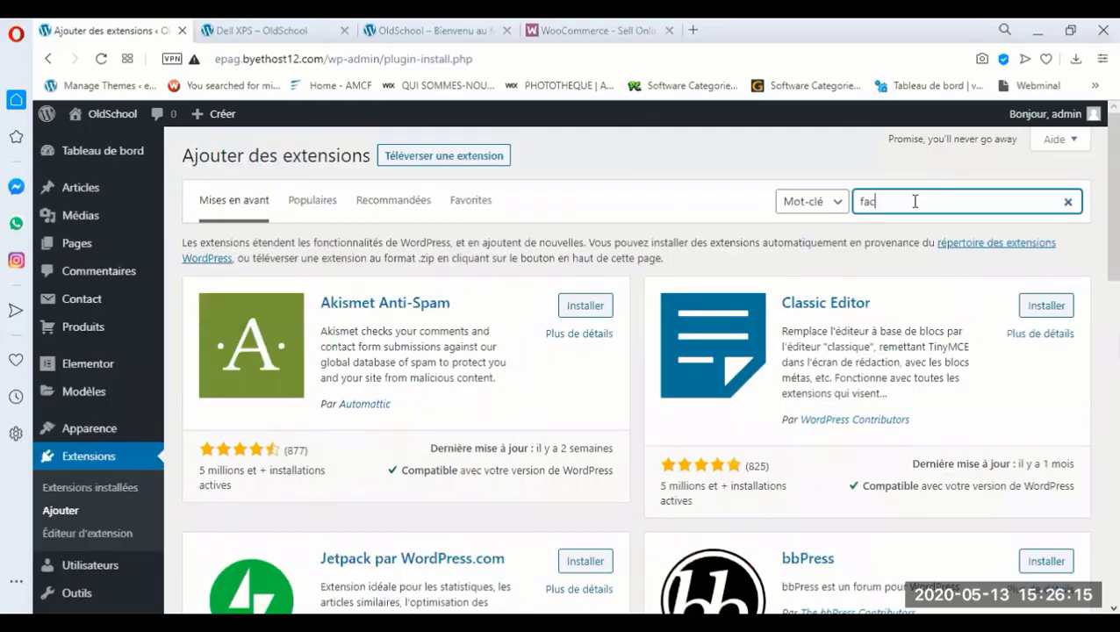
{"action": "type", "text": "ebook"}
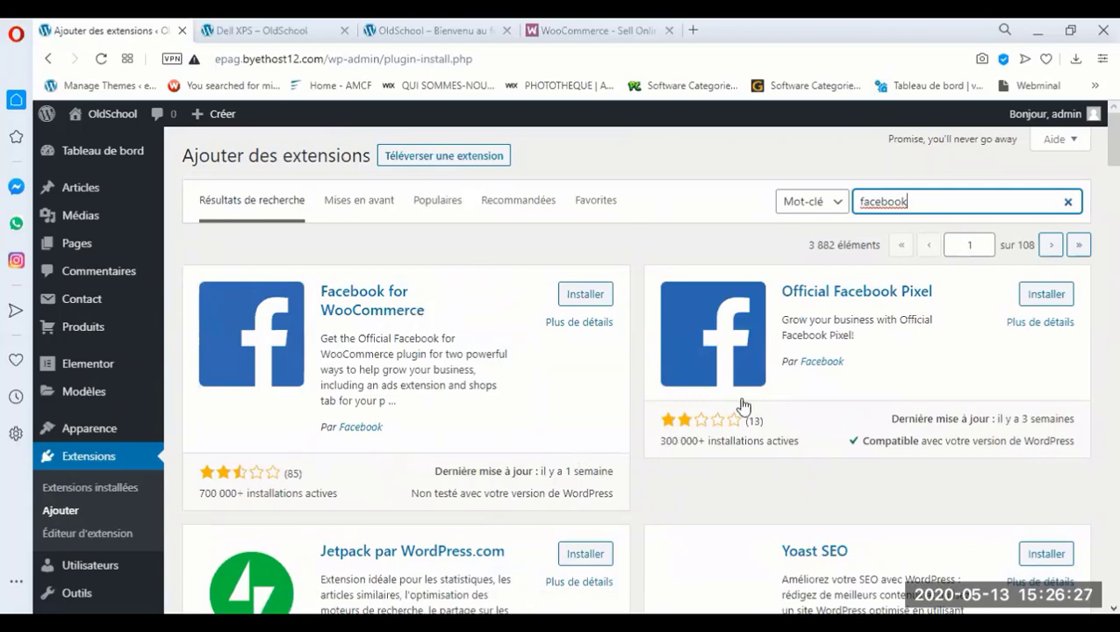
Examine the plugins found for "facebook", comparing their descriptions, ratings and compatibility with the WordPress version
{"action": "scroll", "coordinate": [448, 459], "scroll_direction": "down", "scroll_amount": 5}
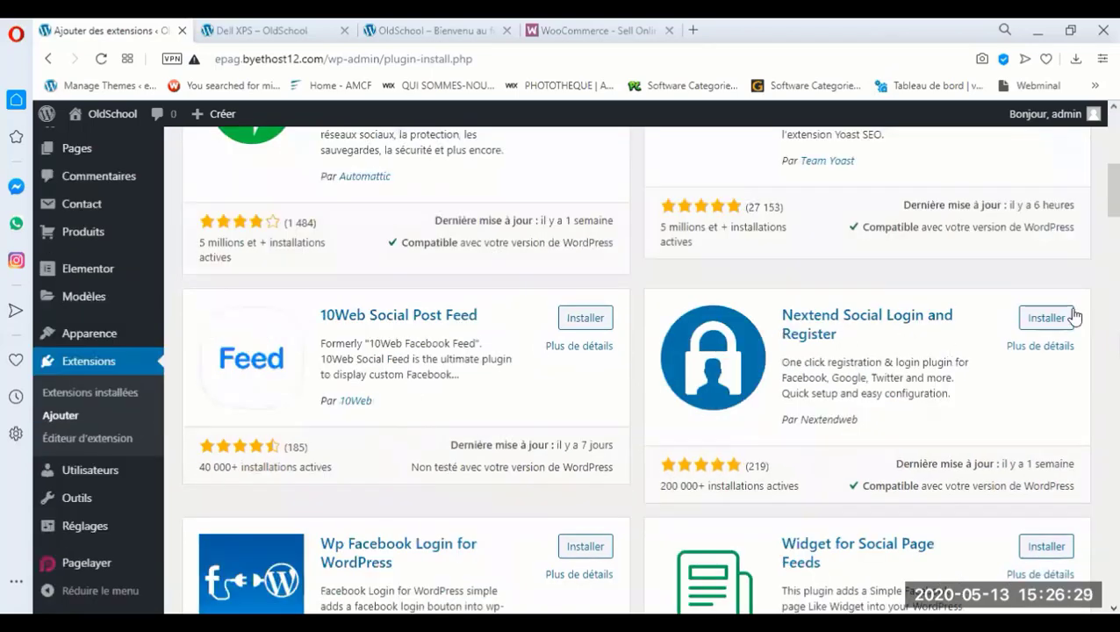
{"action": "scroll", "coordinate": [602, 505], "scroll_direction": "down", "scroll_amount": 2}
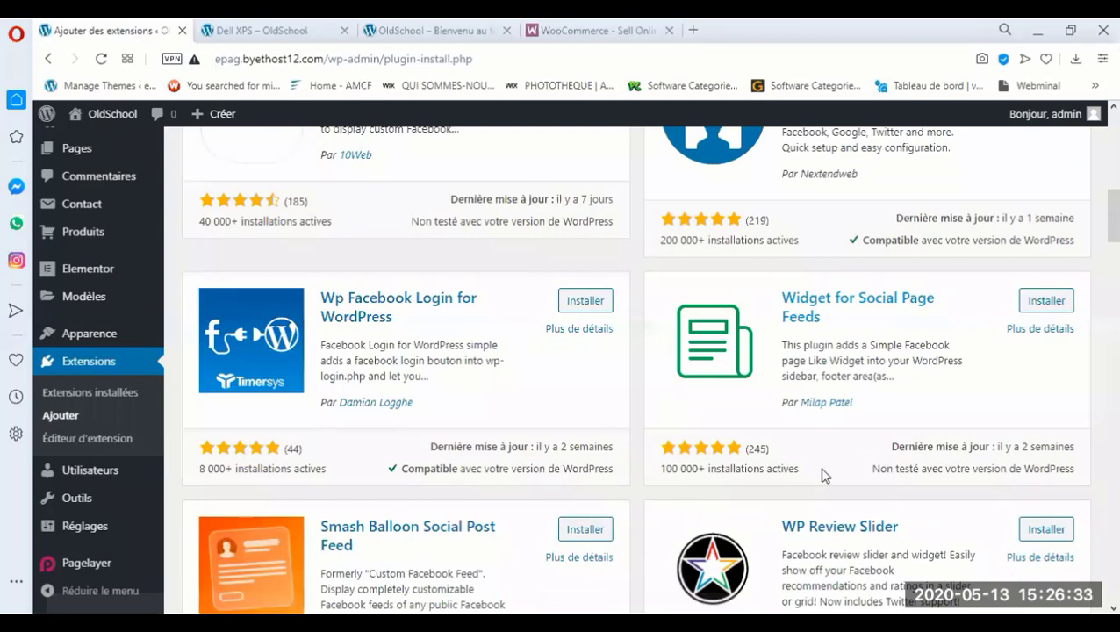
{"action": "scroll", "coordinate": [680, 473], "scroll_direction": "down", "scroll_amount": 2}
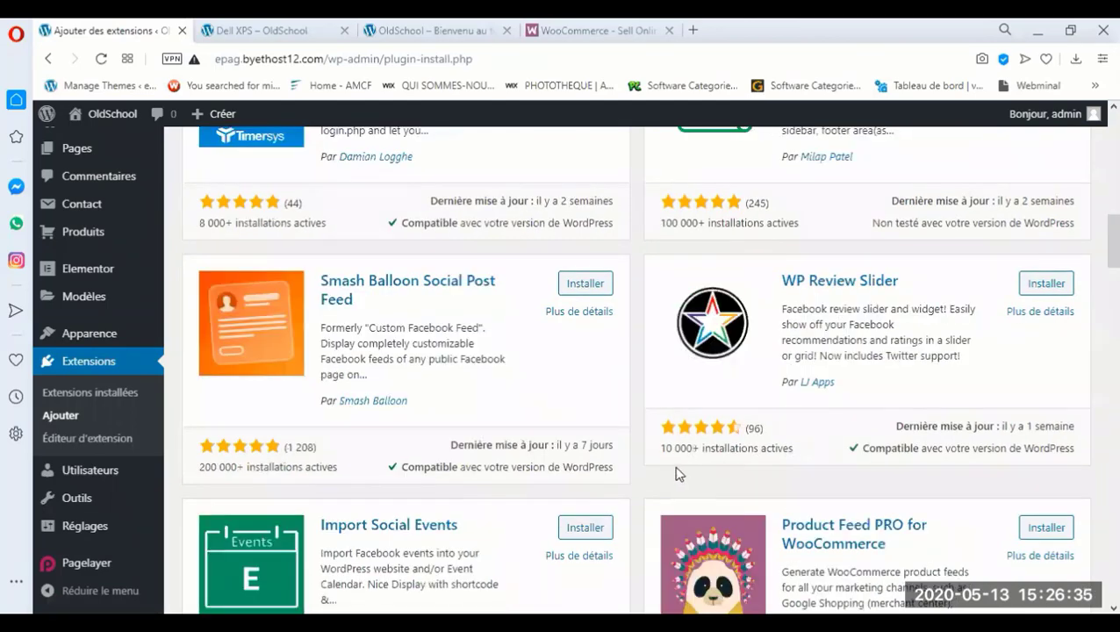
{"action": "scroll", "coordinate": [676, 474], "scroll_direction": "down", "scroll_amount": 2}
{"action": "scroll", "coordinate": [676, 473], "scroll_direction": "down", "scroll_amount": 1}
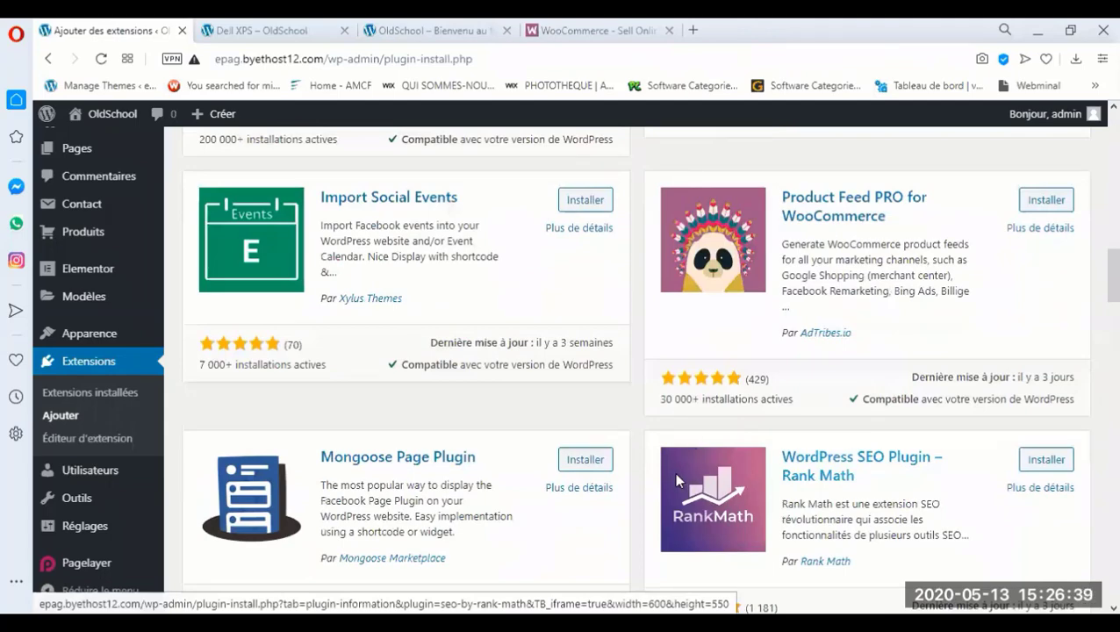
{"action": "scroll", "coordinate": [676, 481], "scroll_direction": "down", "scroll_amount": 3}
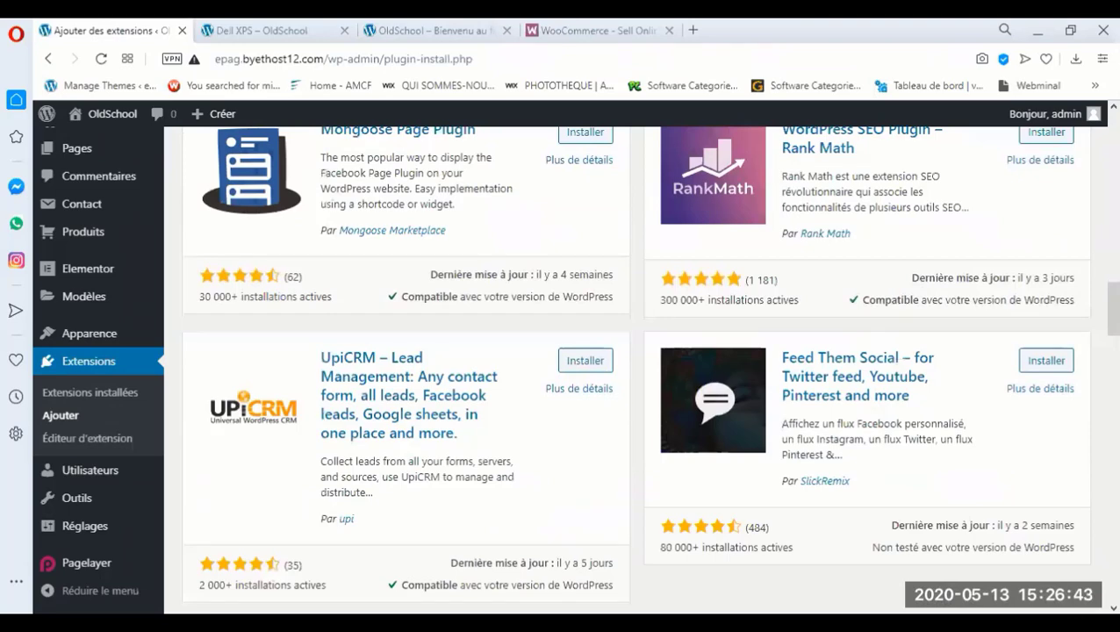
{"action": "scroll", "coordinate": [636, 368], "scroll_direction": "down", "scroll_amount": 4}
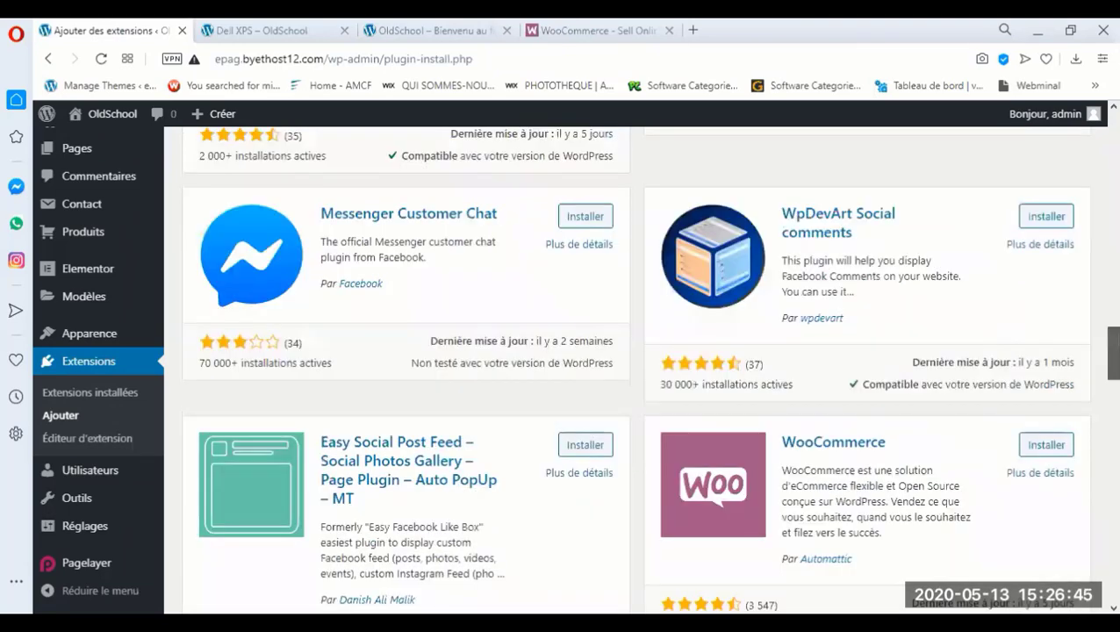
{"action": "scroll", "coordinate": [636, 368], "scroll_direction": "down", "scroll_amount": 3}
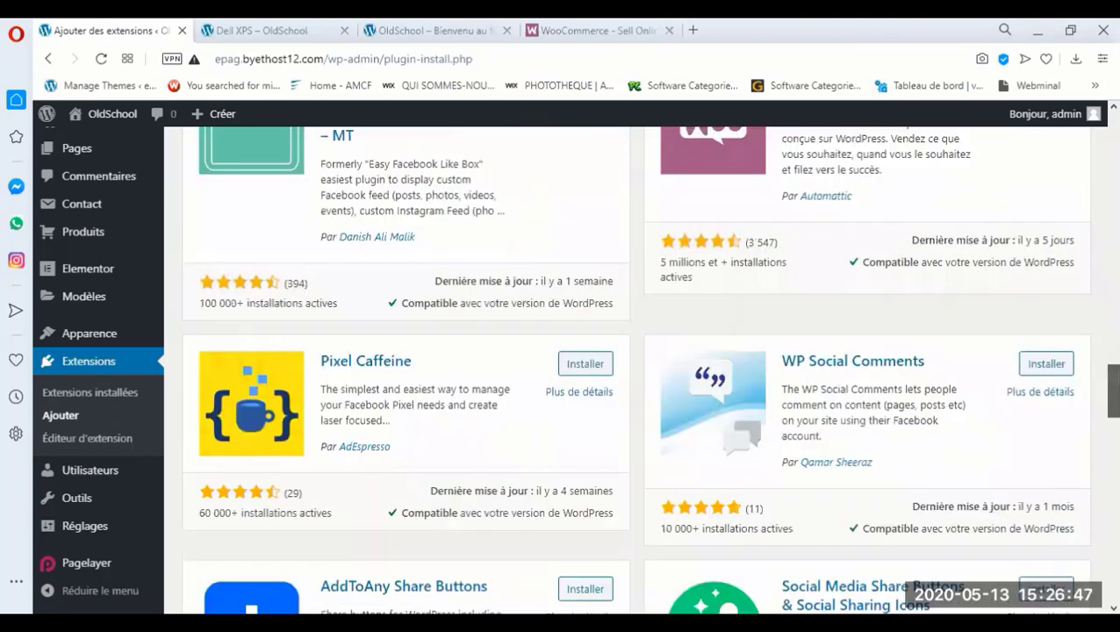
{"action": "scroll", "coordinate": [636, 369], "scroll_direction": "down", "scroll_amount": 1}
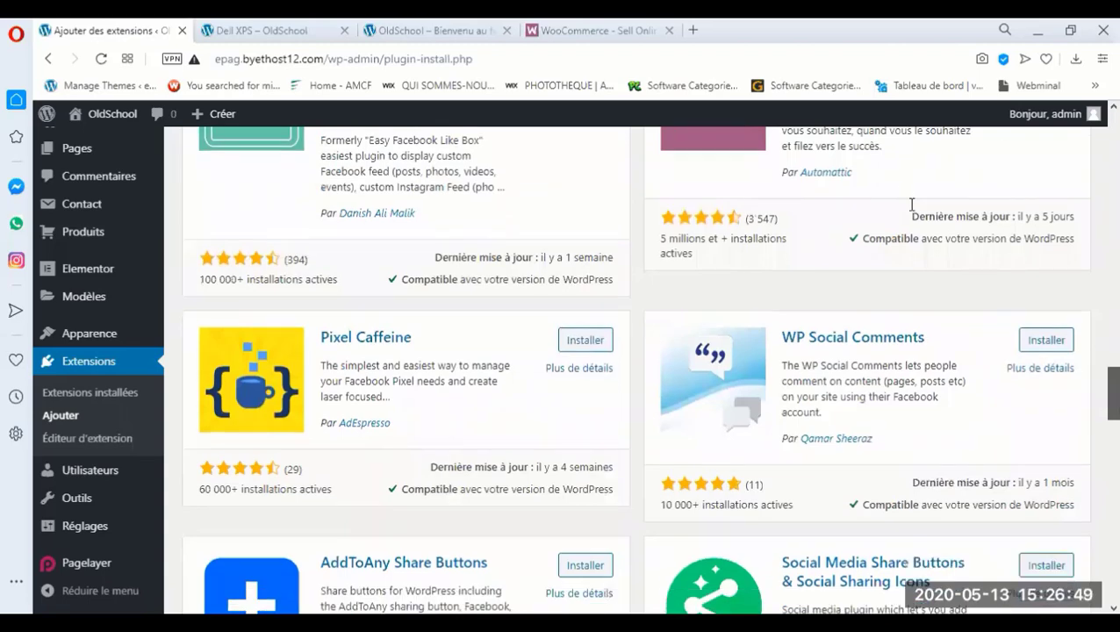
Replace the plugin search keyword with "catalogue"
{"action": "scroll", "coordinate": [860, 204], "scroll_direction": "up", "scroll_amount": 10}
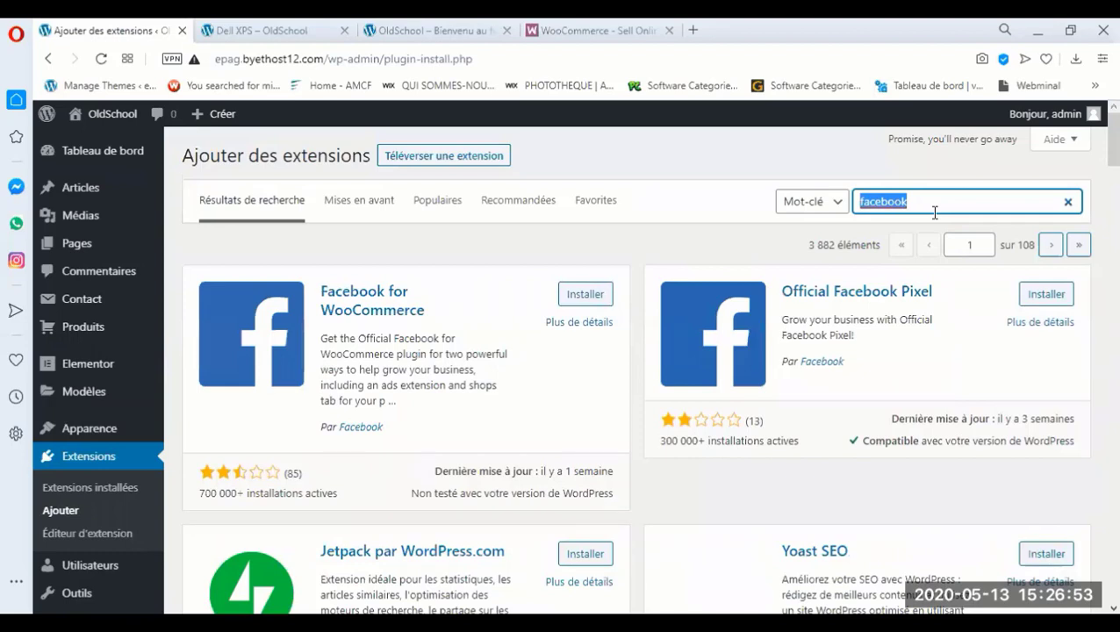
{"action": "type", "text": "catalogue"}
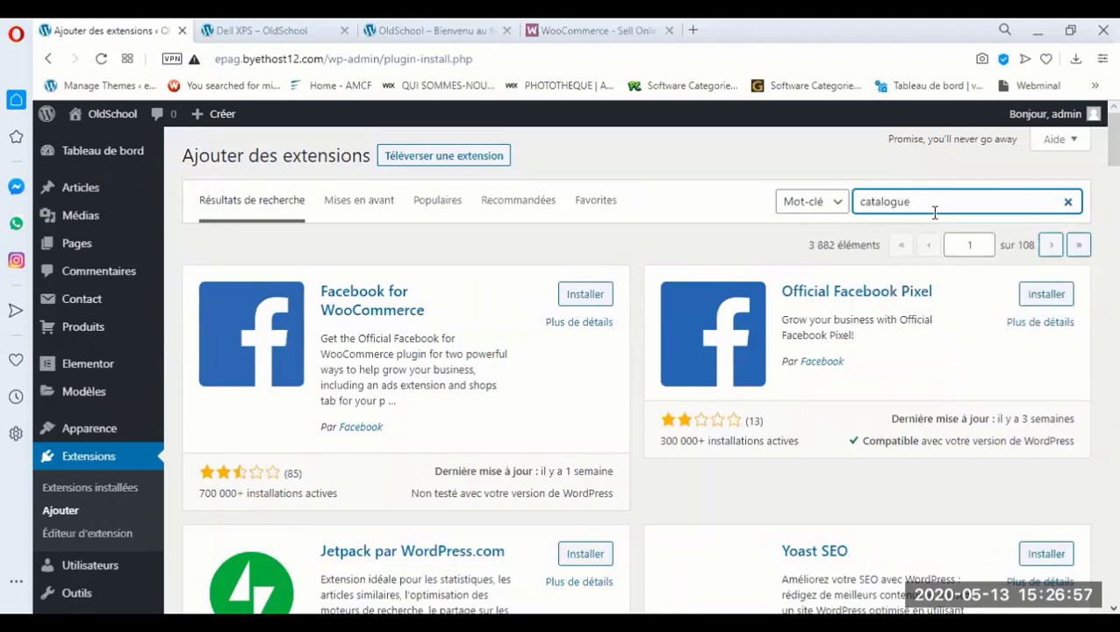
Run the plugin search for "catalogue" and locate the eCommerce Product Catalog Plugin for WordPress among the results
{"action": "key", "text": "Return"}
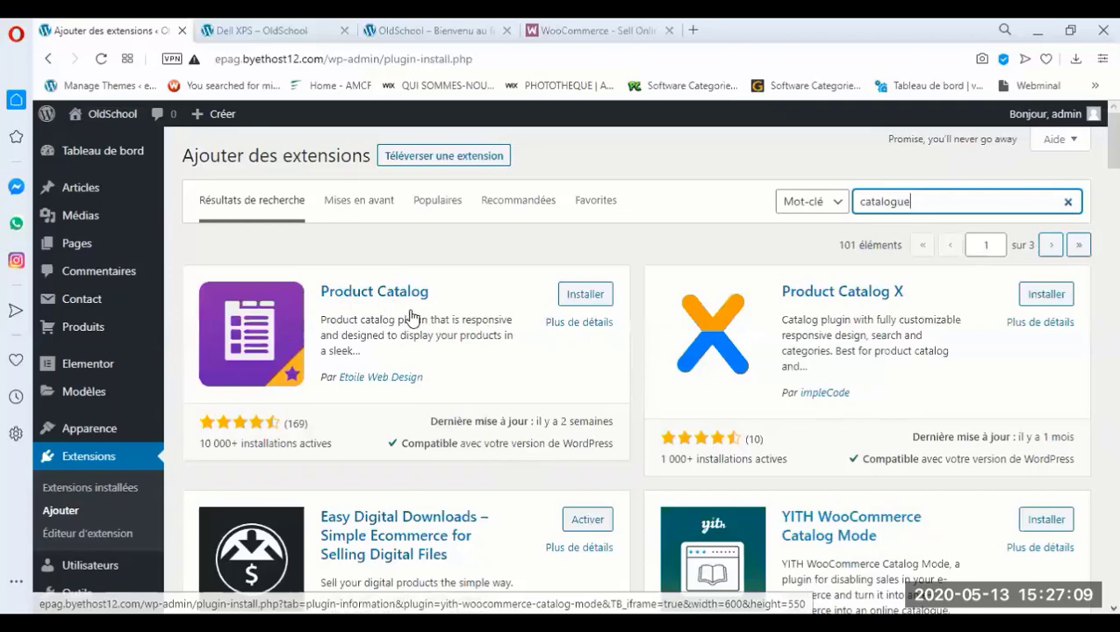
{"action": "scroll", "coordinate": [374, 351], "scroll_direction": "down", "scroll_amount": 5}
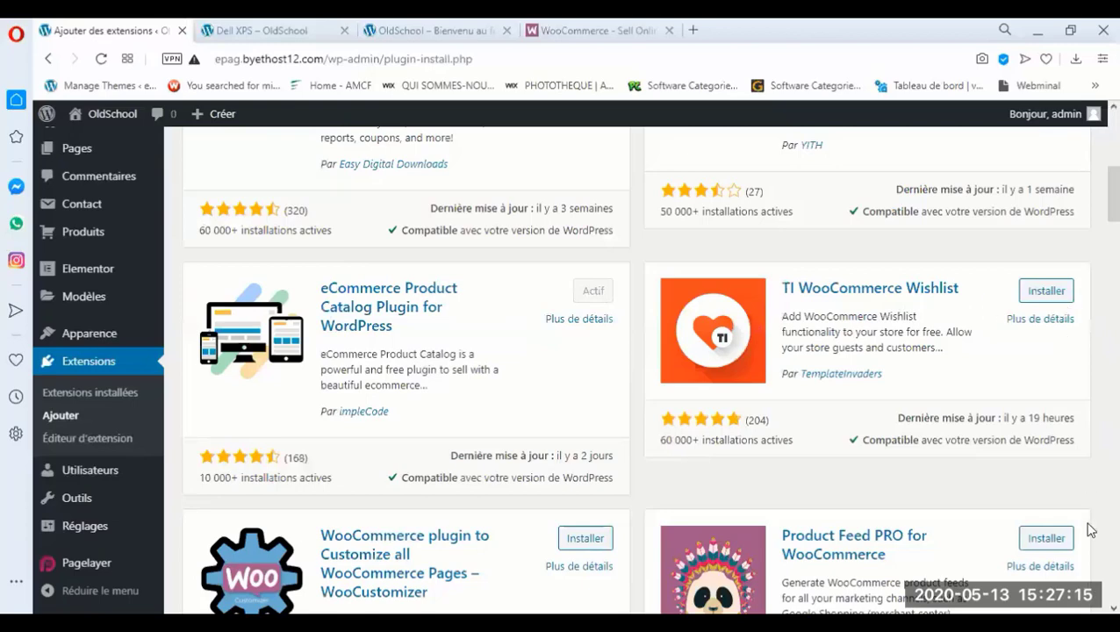
{"action": "scroll", "coordinate": [654, 521], "scroll_direction": "up", "scroll_amount": 2}
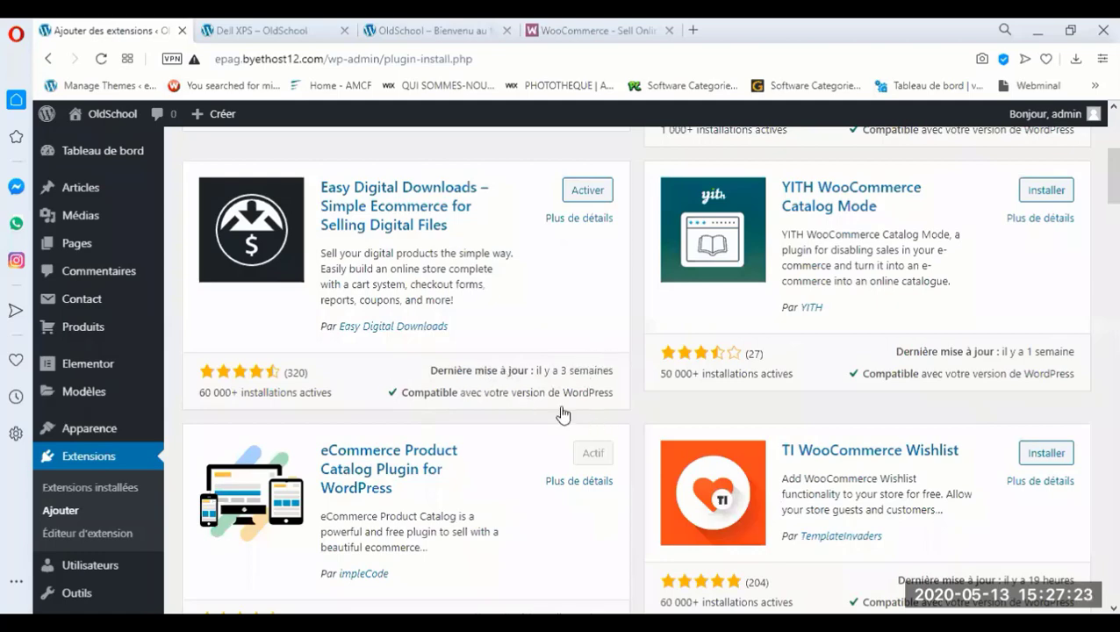
{"action": "scroll", "coordinate": [355, 316], "scroll_direction": "down", "scroll_amount": 2}
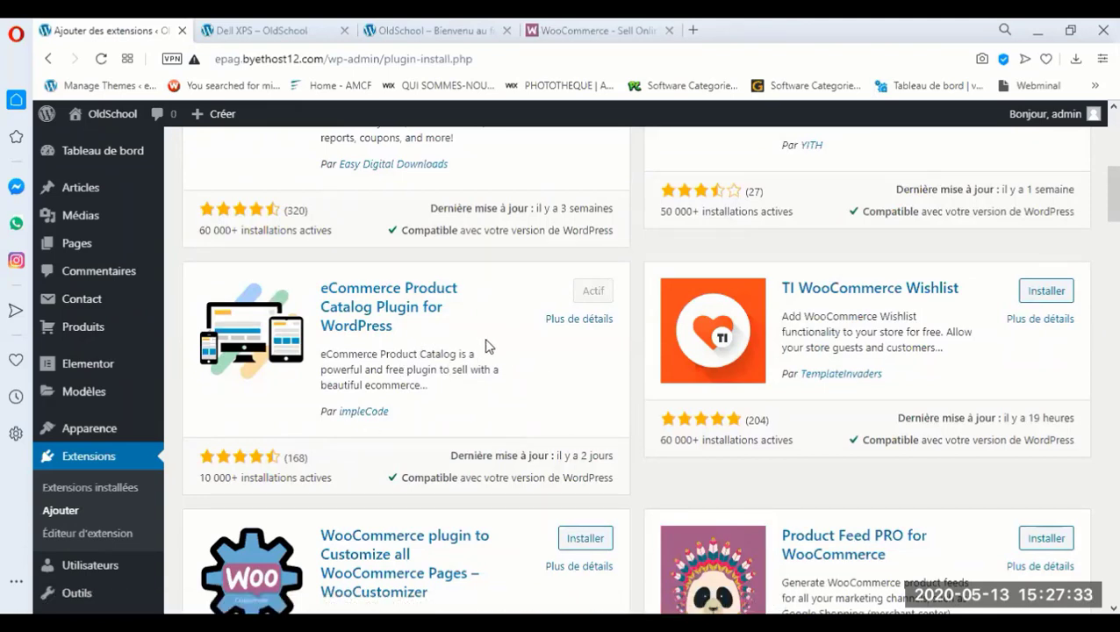
Open the list of installed plugins and review its entries from Contact Form 7 down to PageLayer
{"action": "left_click", "coordinate": [125, 460]}
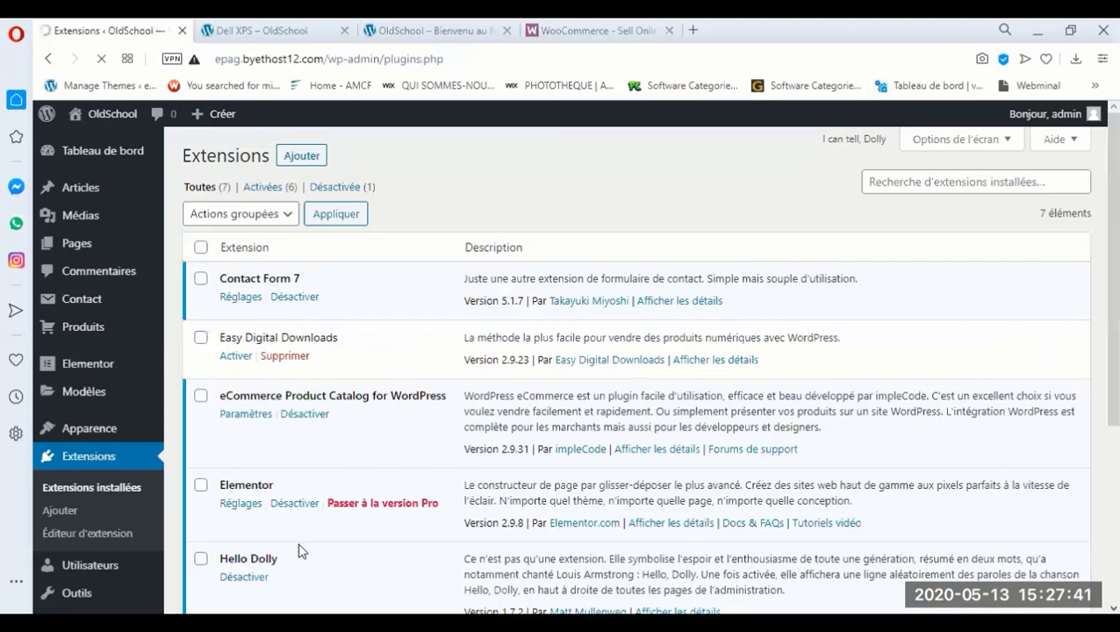
{"action": "scroll", "coordinate": [295, 537], "scroll_direction": "down", "scroll_amount": 2}
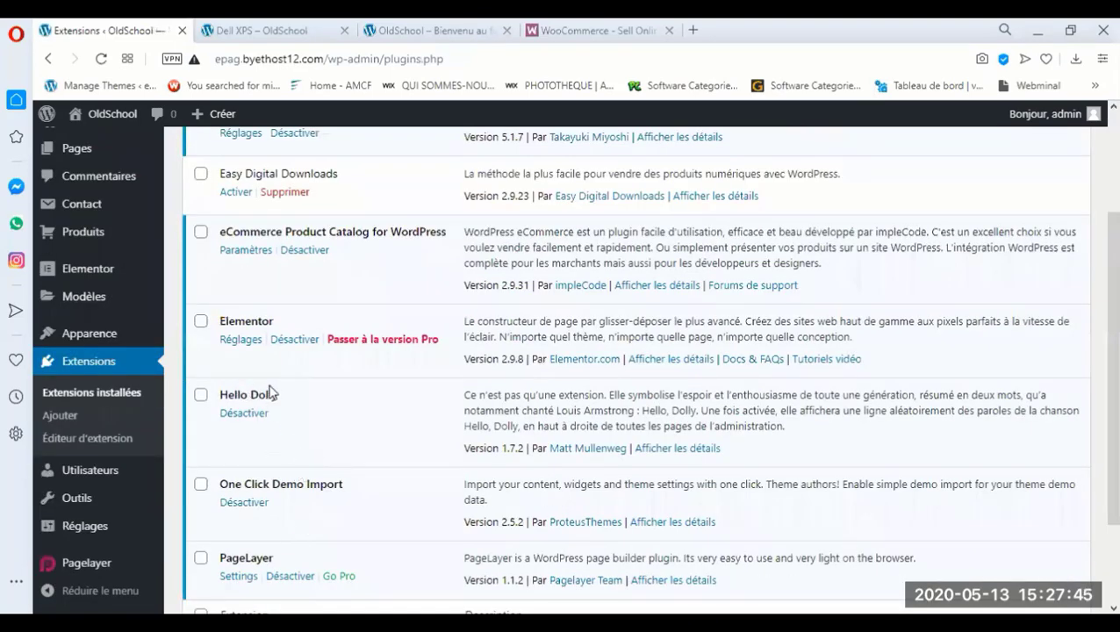
{"action": "scroll", "coordinate": [307, 439], "scroll_direction": "down", "scroll_amount": 2}
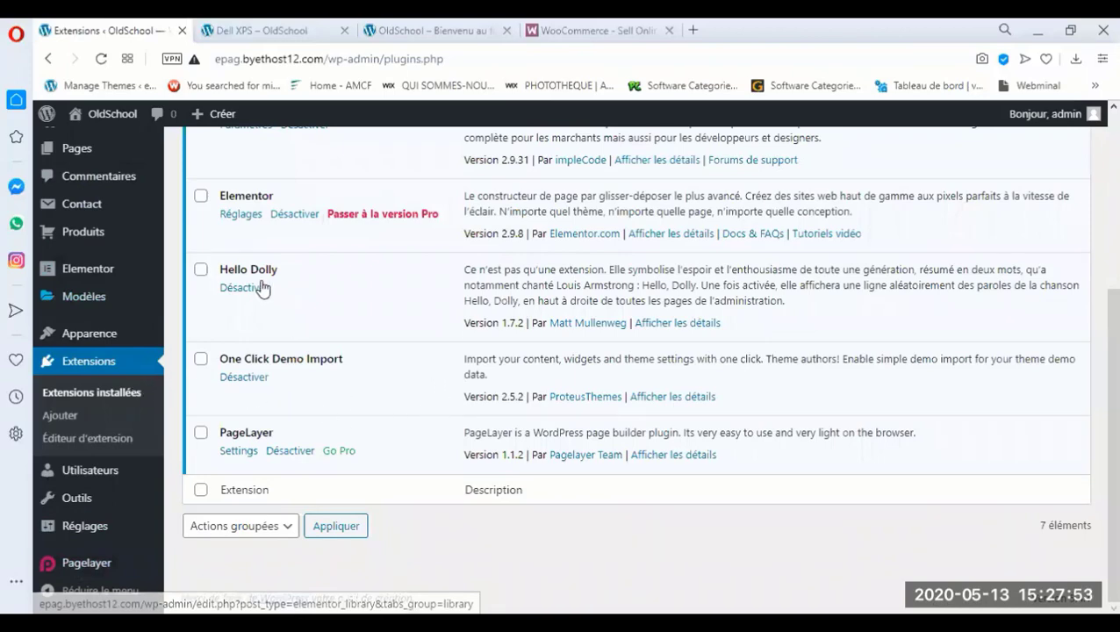
{"action": "scroll", "coordinate": [299, 278], "scroll_direction": "up", "scroll_amount": 2}
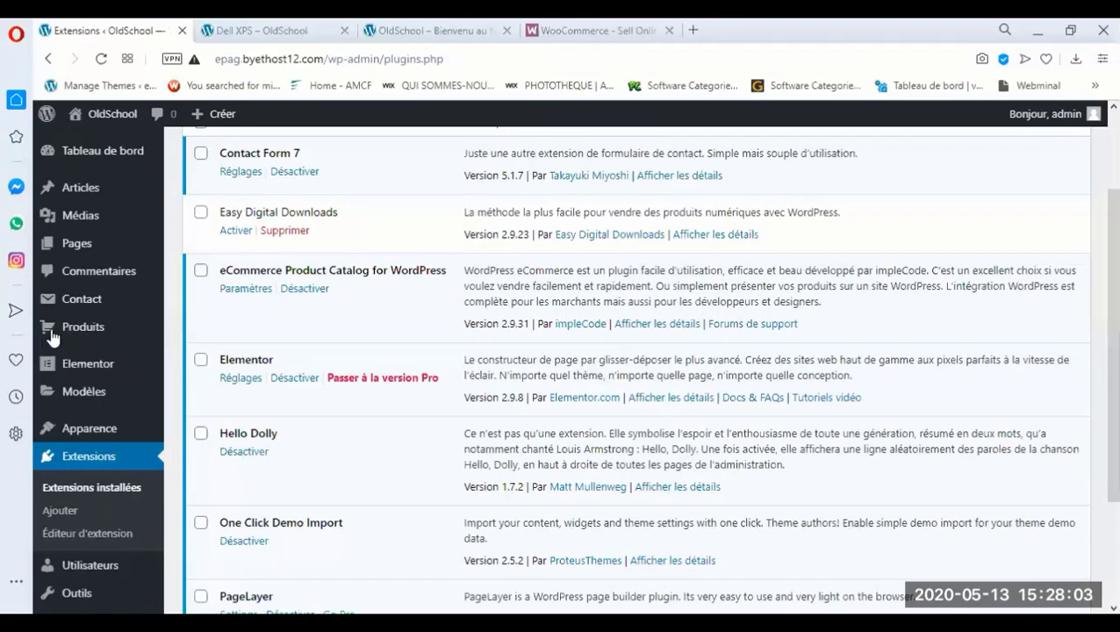
Open the catalogue's product list in the administration area and start a new product
{"action": "mouse_move", "coordinate": [53, 337]}
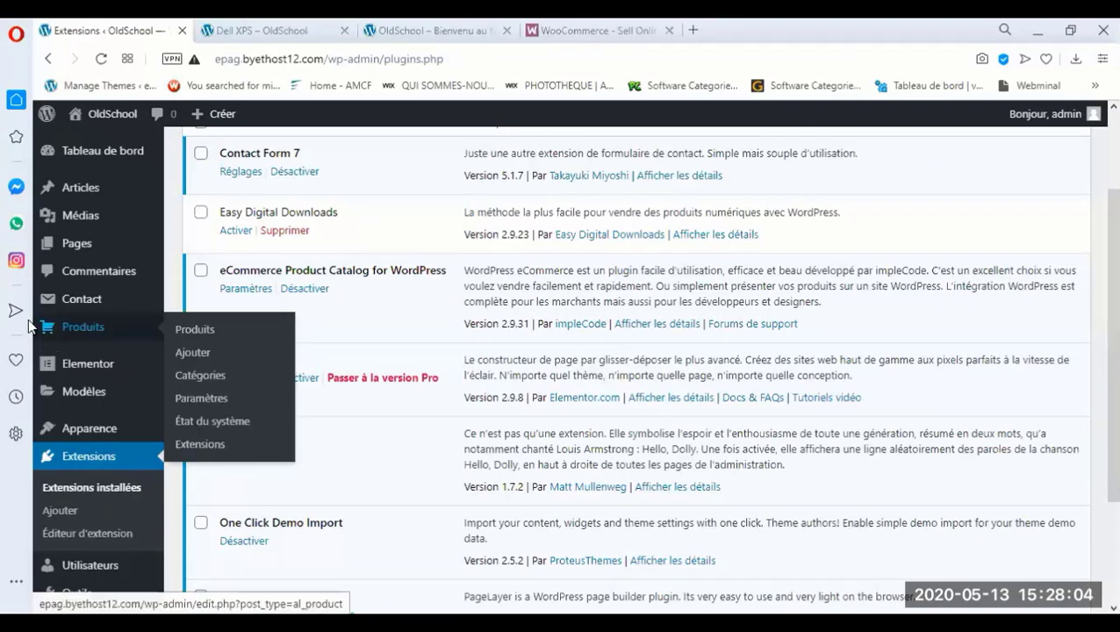
{"action": "left_click", "coordinate": [88, 332]}
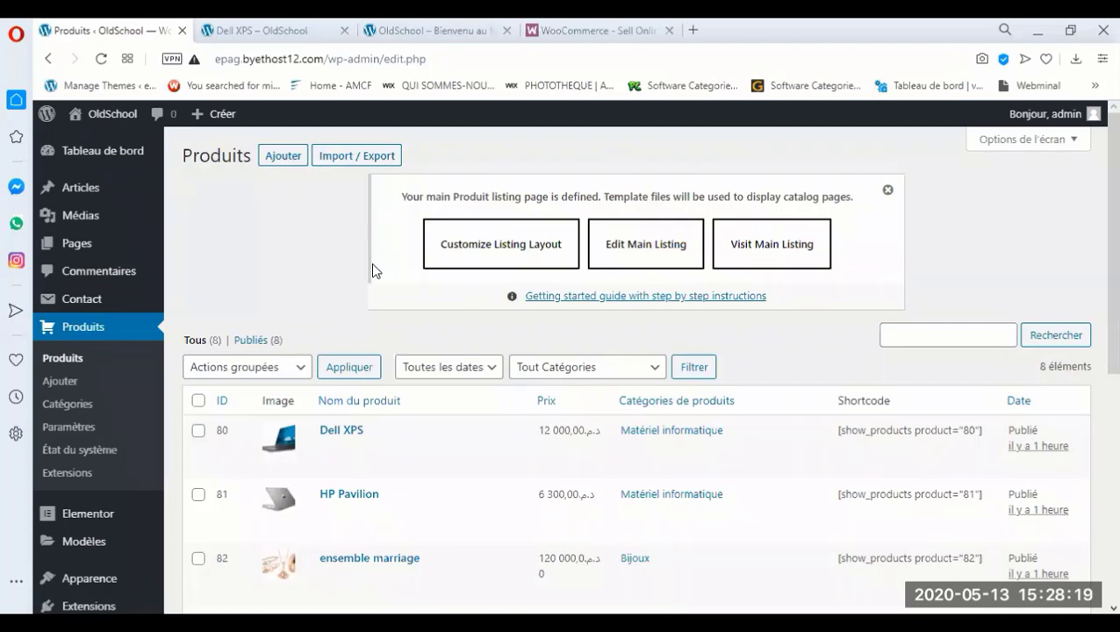
{"action": "left_click", "coordinate": [283, 165]}
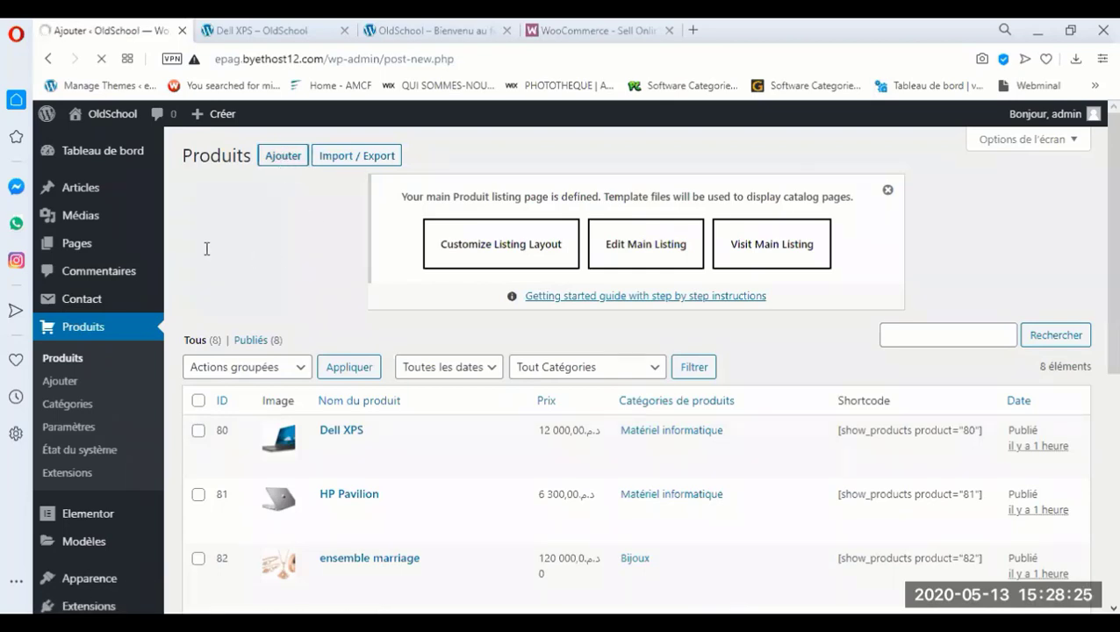
Collapse the full description on the new product form and examine the name and value fields of the attributes
{"action": "left_click", "coordinate": [246, 414]}
{"action": "left_click", "coordinate": [244, 386]}
{"action": "left_click", "coordinate": [244, 383]}
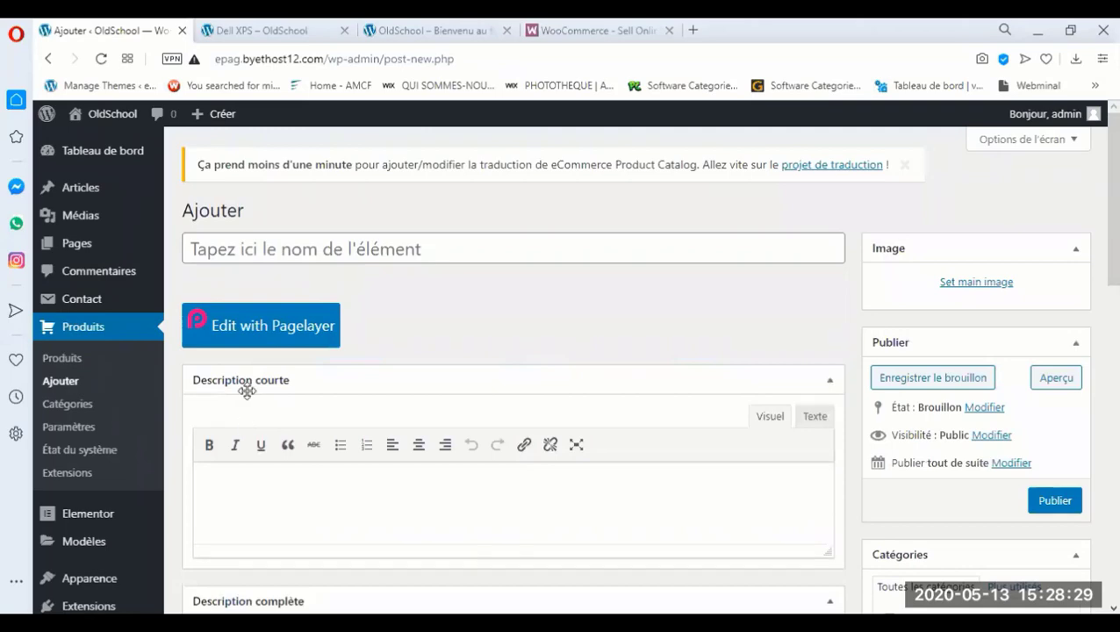
{"action": "scroll", "coordinate": [245, 387], "scroll_direction": "down", "scroll_amount": 4}
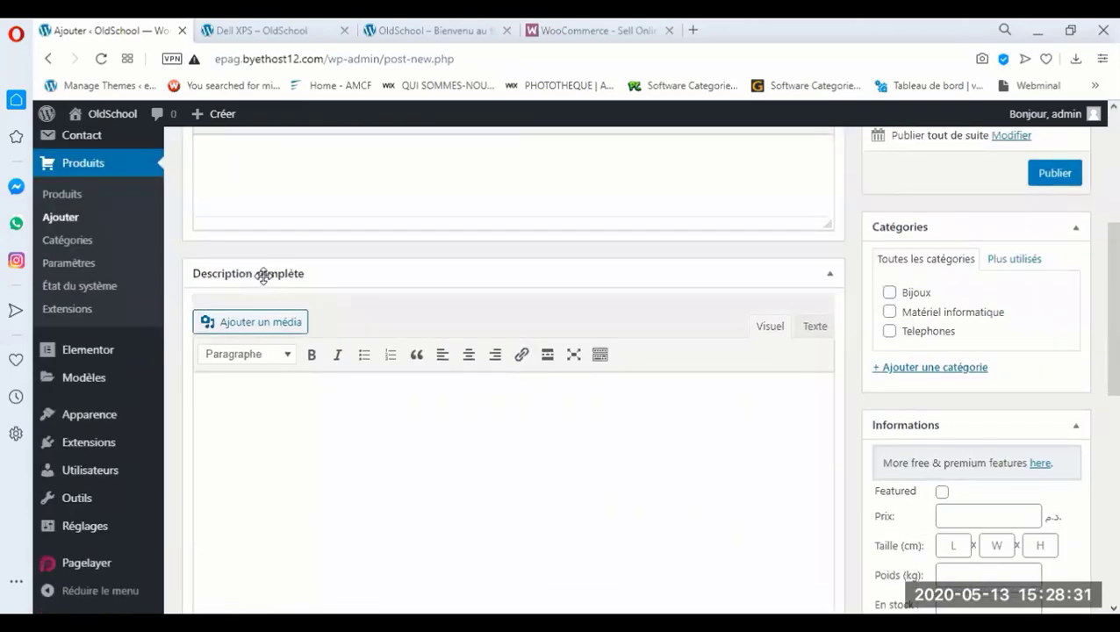
{"action": "left_click", "coordinate": [262, 274]}
{"action": "left_click", "coordinate": [244, 445]}
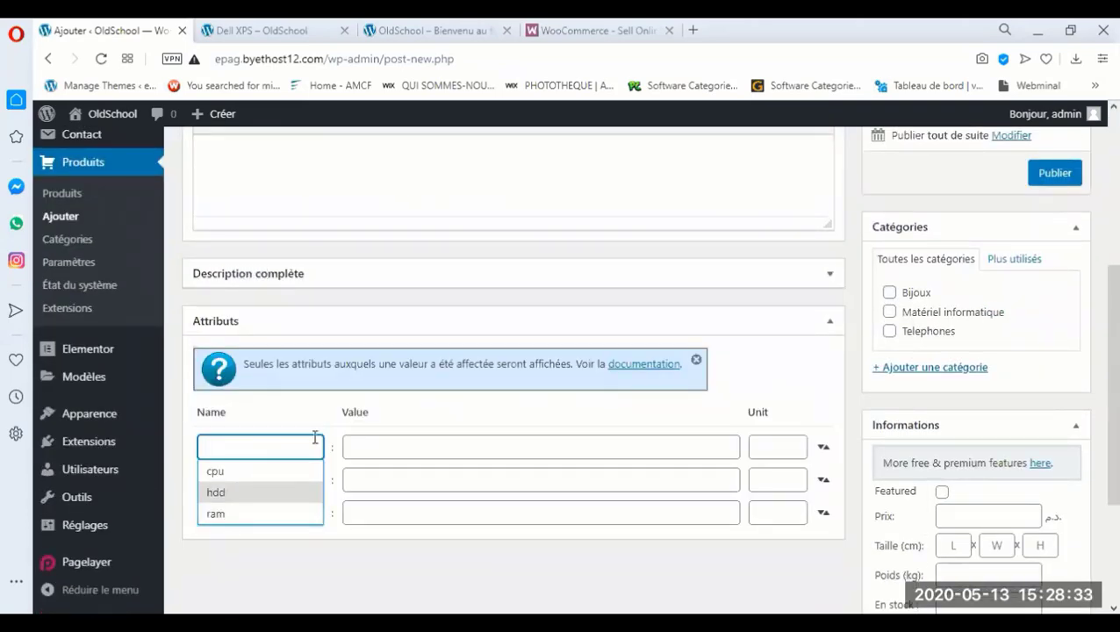
{"action": "left_click", "coordinate": [366, 445]}
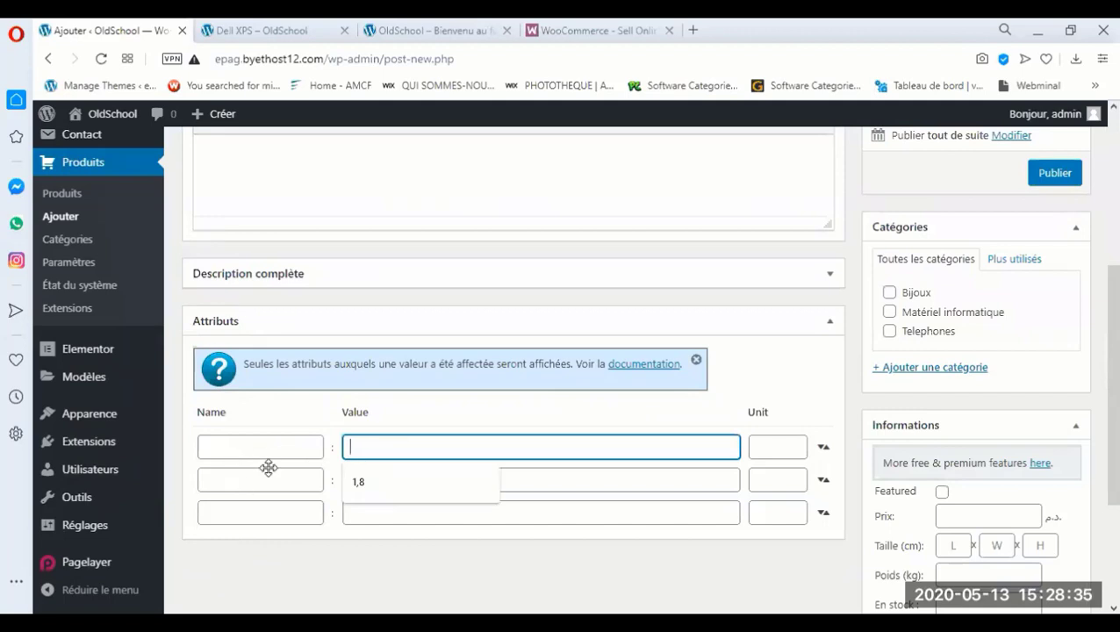
{"action": "left_click", "coordinate": [243, 515]}
{"action": "left_click", "coordinate": [478, 513]}
{"action": "left_click", "coordinate": [434, 474]}
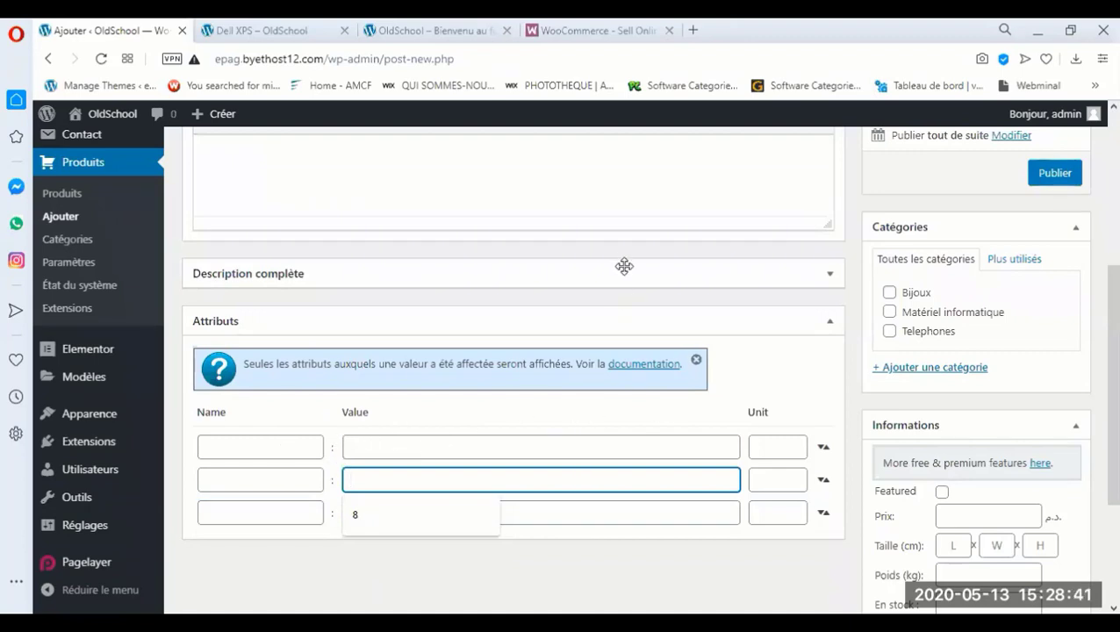
{"action": "scroll", "coordinate": [617, 264], "scroll_direction": "up", "scroll_amount": 4}
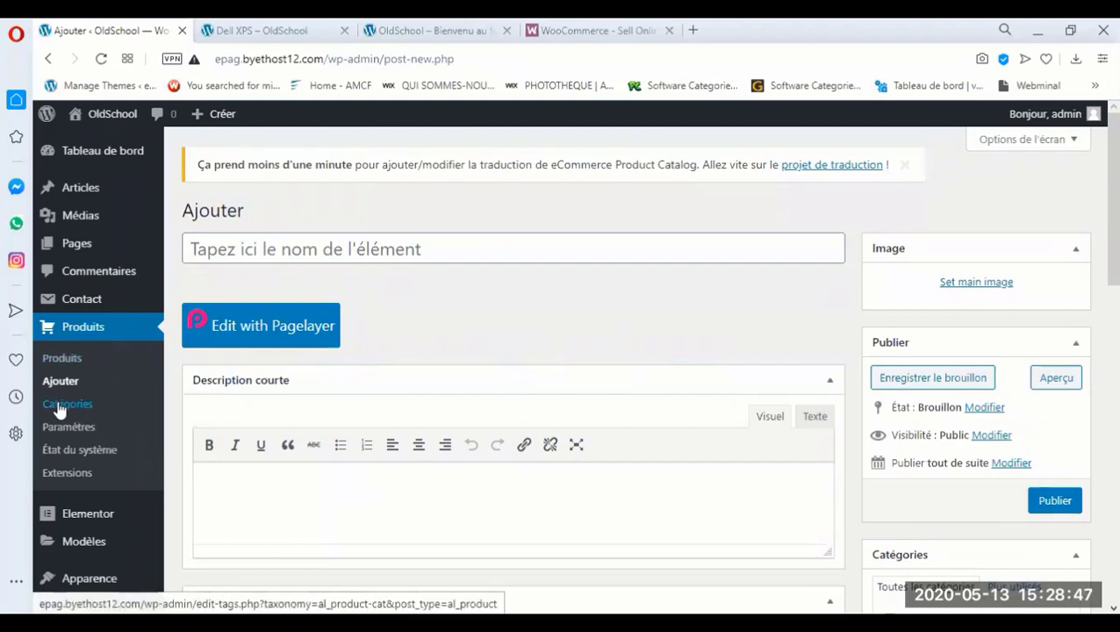
Go back from the Dell XPS page to the site's product listing and browse its main categories and products
{"action": "left_click", "coordinate": [263, 26]}
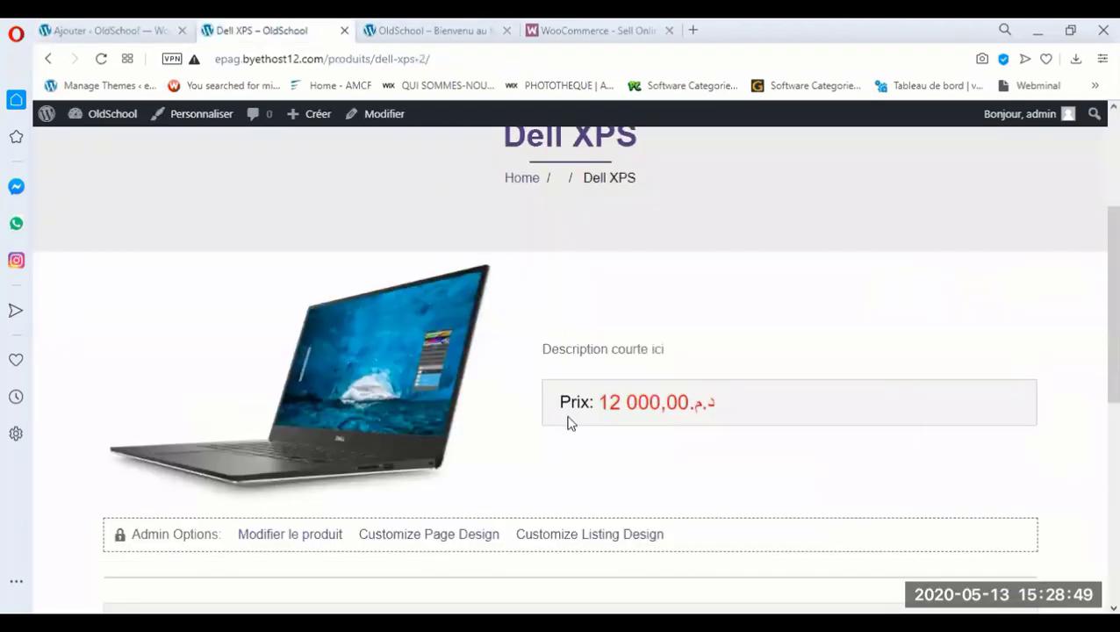
{"action": "left_click", "coordinate": [48, 59]}
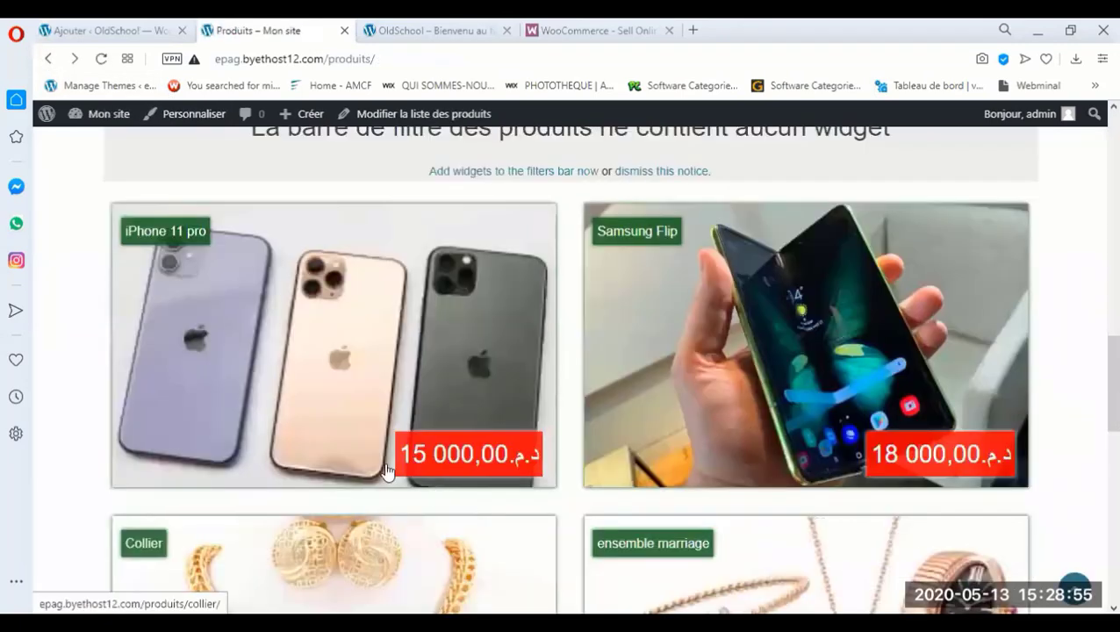
{"action": "scroll", "coordinate": [123, 344], "scroll_direction": "up", "scroll_amount": 5}
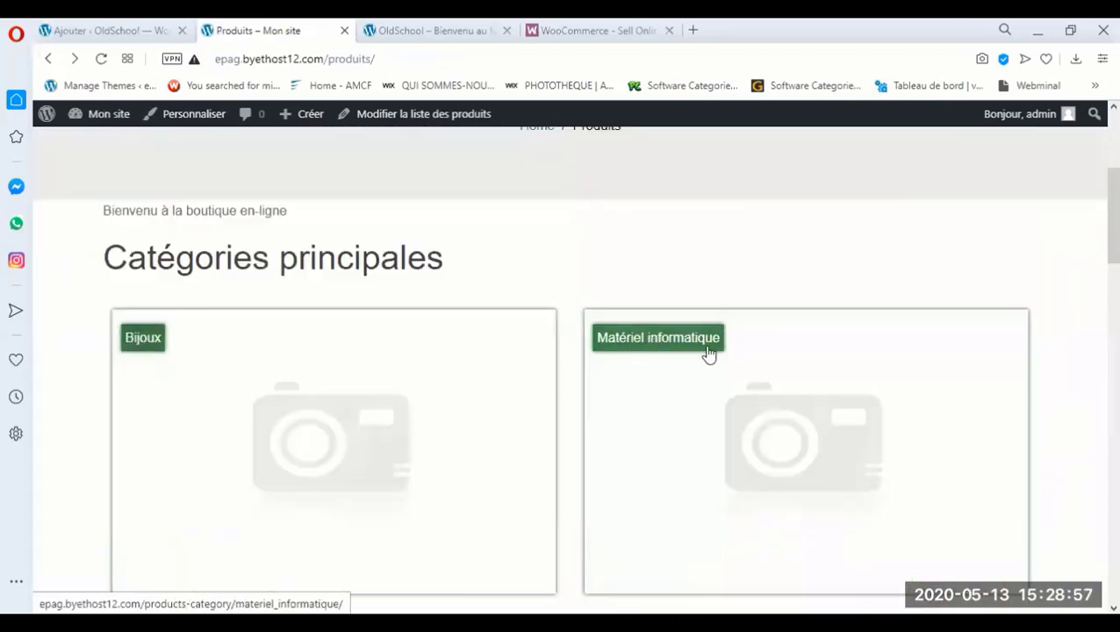
{"action": "scroll", "coordinate": [755, 418], "scroll_direction": "down", "scroll_amount": 3}
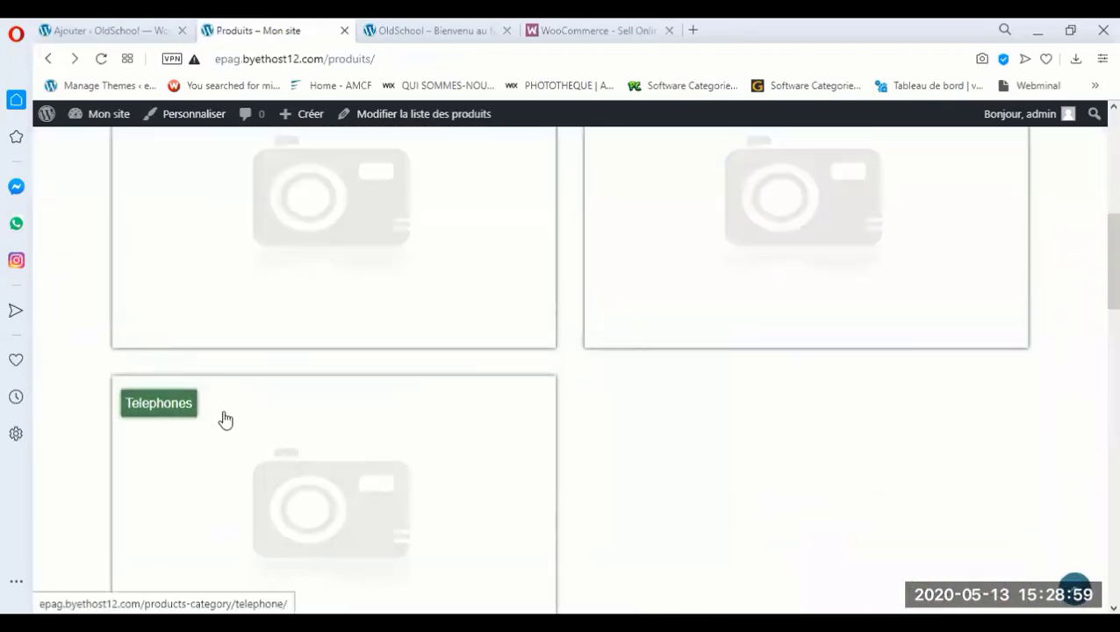
{"action": "scroll", "coordinate": [307, 429], "scroll_direction": "down", "scroll_amount": 9}
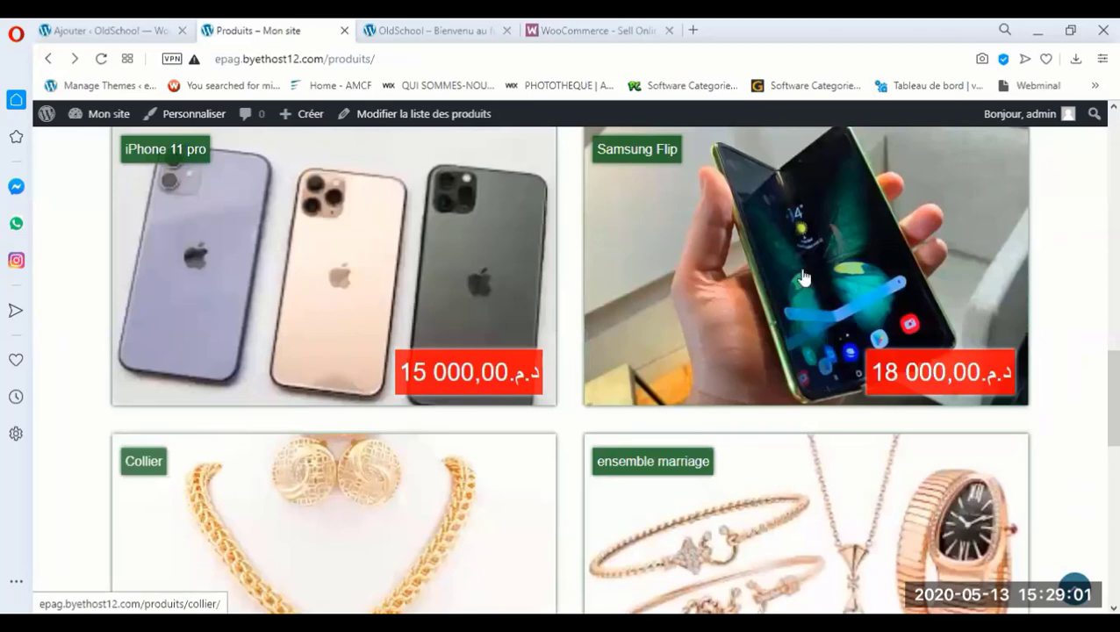
{"action": "scroll", "coordinate": [760, 457], "scroll_direction": "down", "scroll_amount": 2}
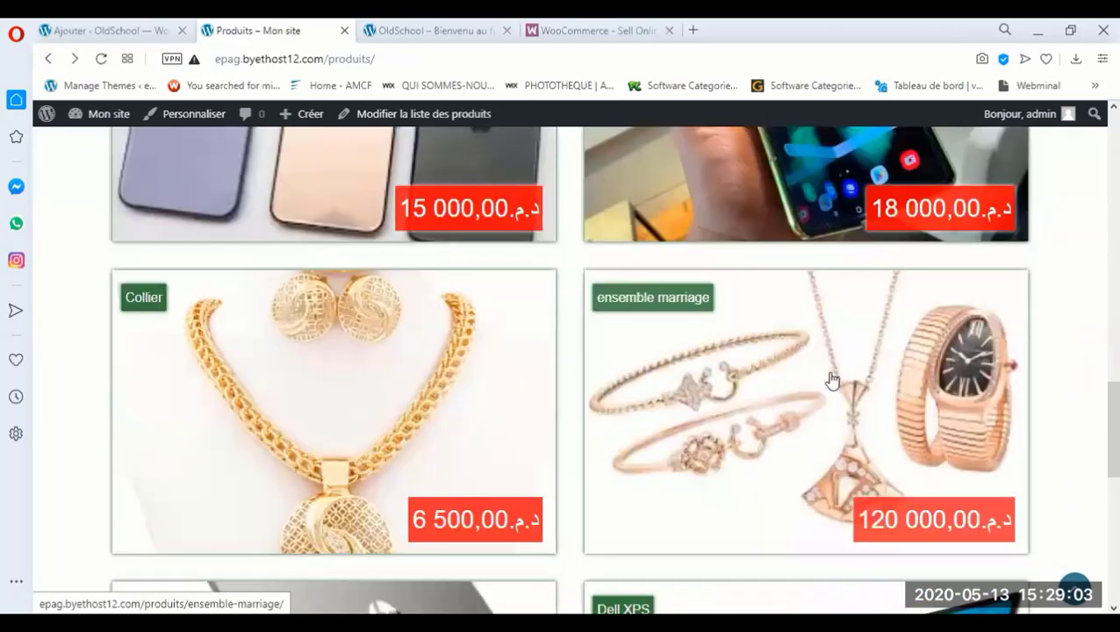
Open the "ensemble marriage" product page and look over its short description, price and related products
{"action": "left_click", "coordinate": [825, 381]}
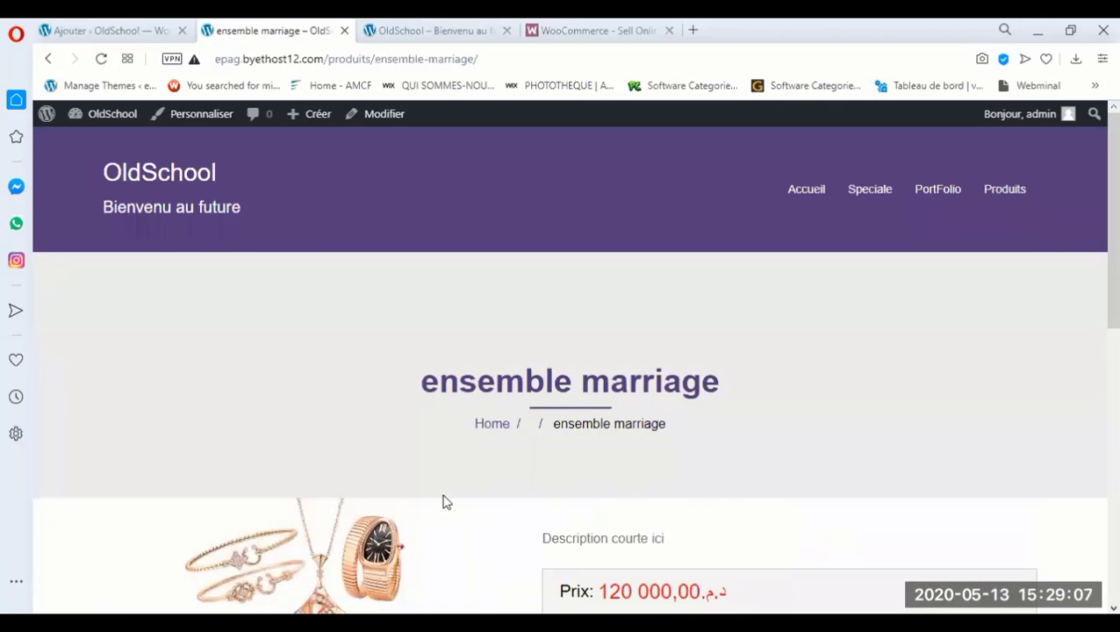
{"action": "scroll", "coordinate": [481, 507], "scroll_direction": "down", "scroll_amount": 1}
{"action": "scroll", "coordinate": [412, 377], "scroll_direction": "down", "scroll_amount": 2}
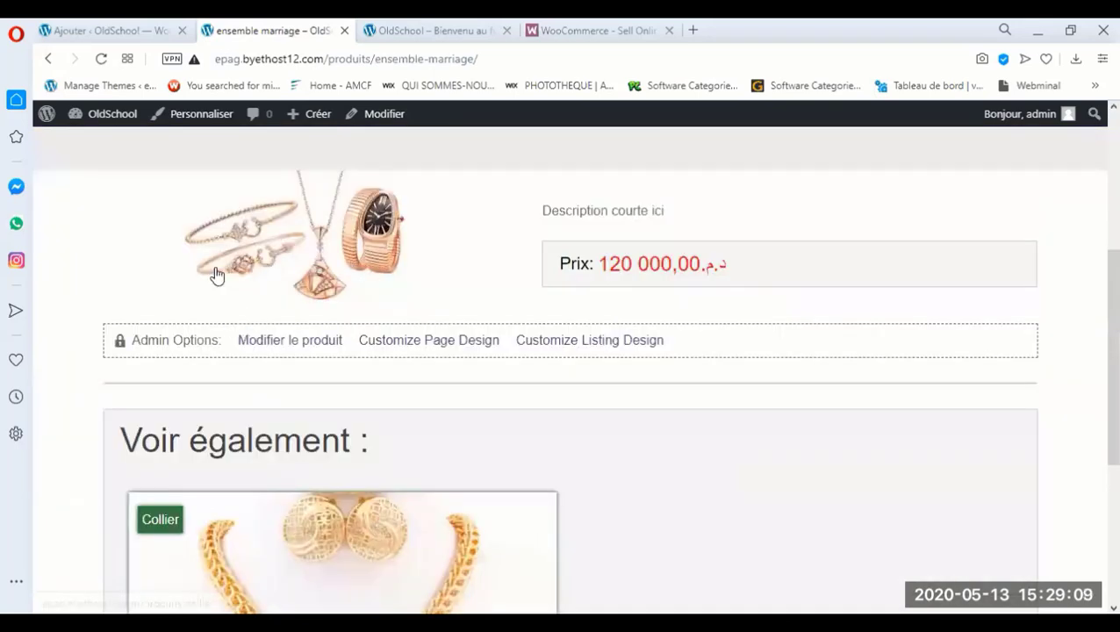
{"action": "scroll", "coordinate": [666, 489], "scroll_direction": "down", "scroll_amount": 3}
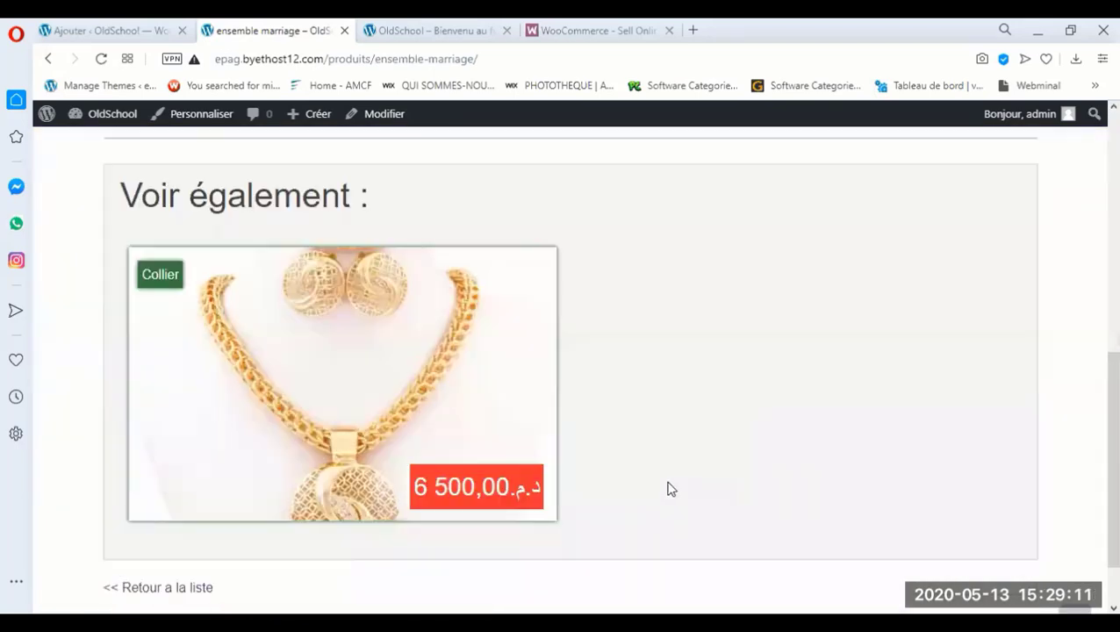
{"action": "scroll", "coordinate": [666, 489], "scroll_direction": "down", "scroll_amount": 1}
{"action": "scroll", "coordinate": [667, 489], "scroll_direction": "up", "scroll_amount": 10}
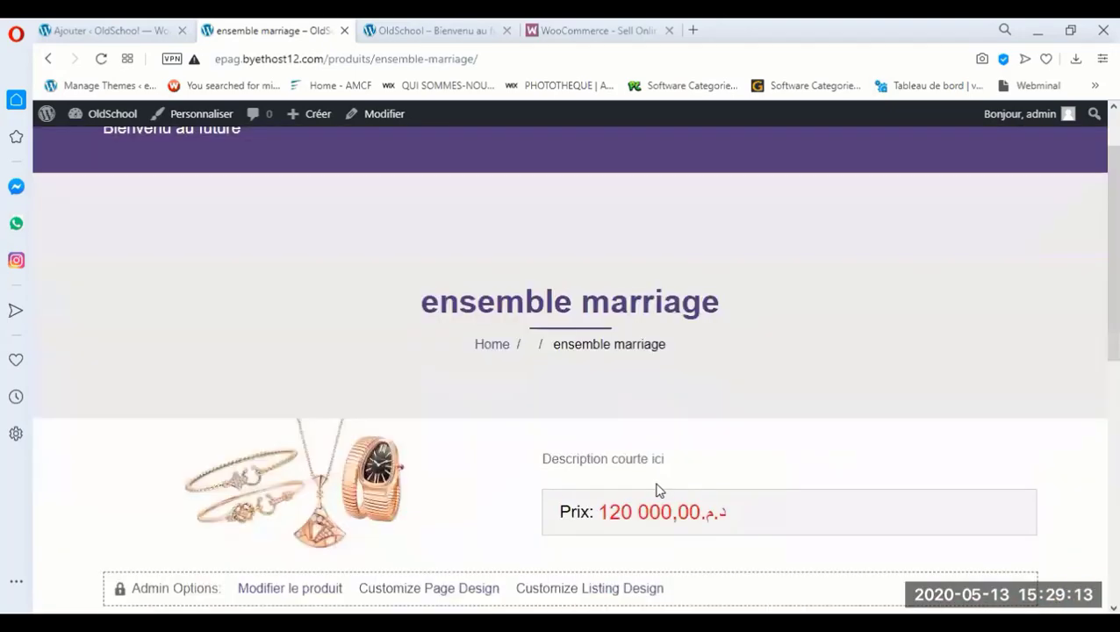
Enlarge the "ensemble marriage" product image, close the enlarged view and return to the product details
{"action": "left_click", "coordinate": [303, 500]}
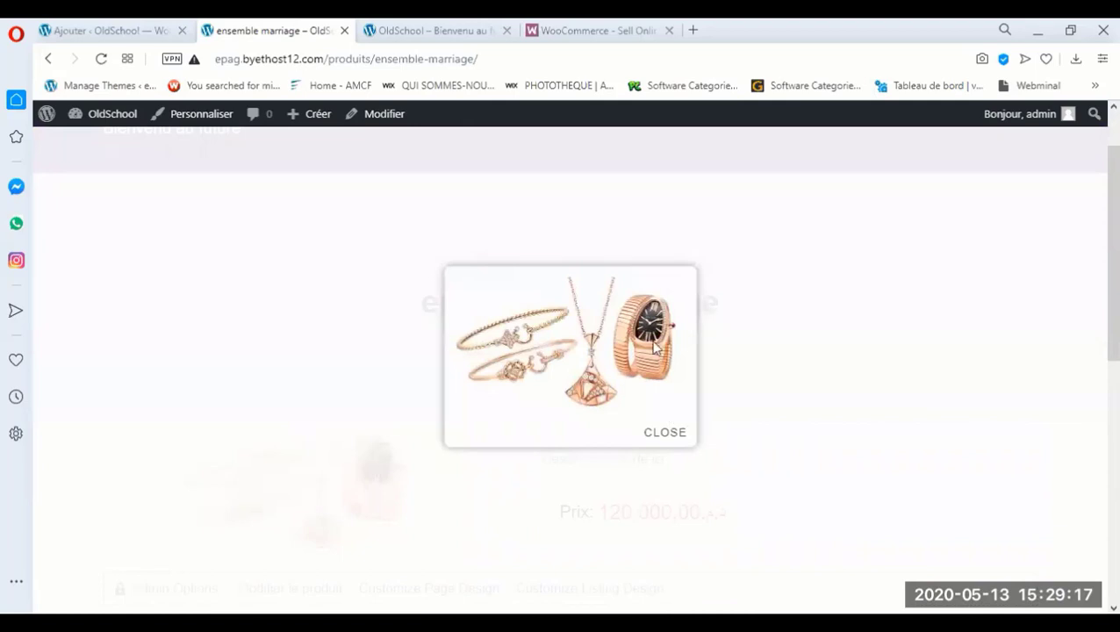
{"action": "left_click", "coordinate": [365, 369]}
{"action": "scroll", "coordinate": [412, 470], "scroll_direction": "down", "scroll_amount": 3}
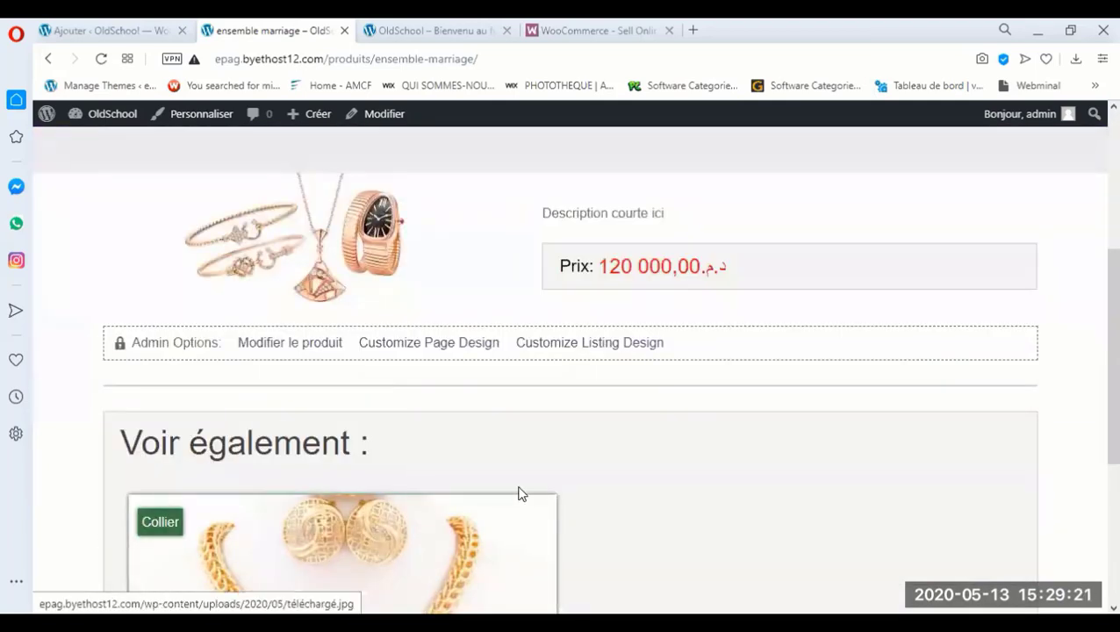
Return to the unfilled new product form and examine its name, short description, category and price fields
{"action": "left_click", "coordinate": [127, 29]}
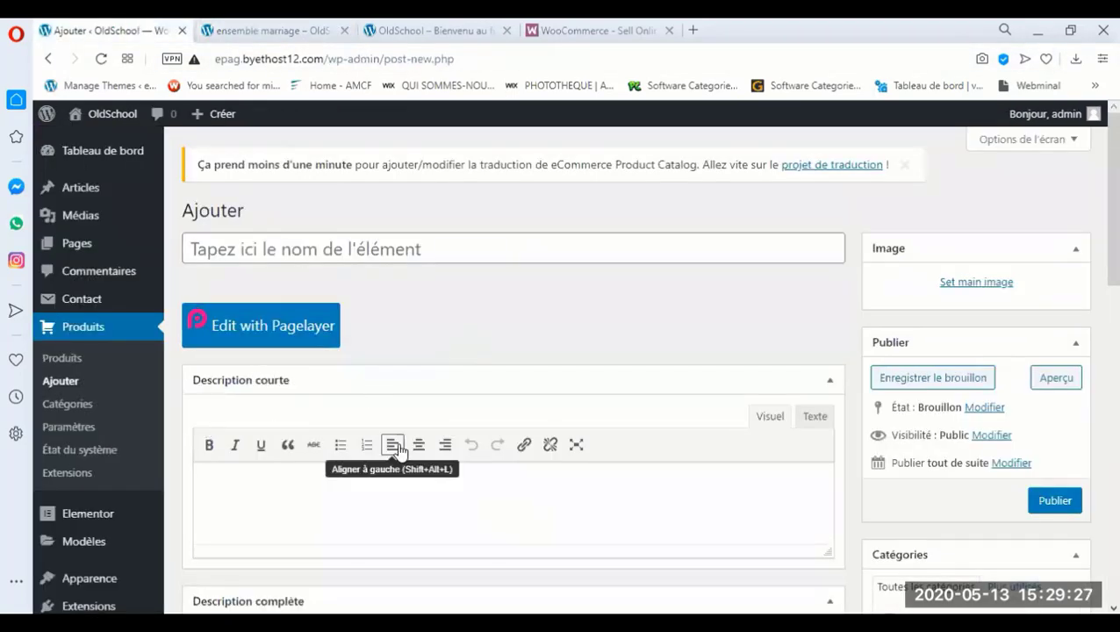
{"action": "scroll", "coordinate": [362, 438], "scroll_direction": "down", "scroll_amount": 1}
{"action": "scroll", "coordinate": [362, 439], "scroll_direction": "down", "scroll_amount": 3}
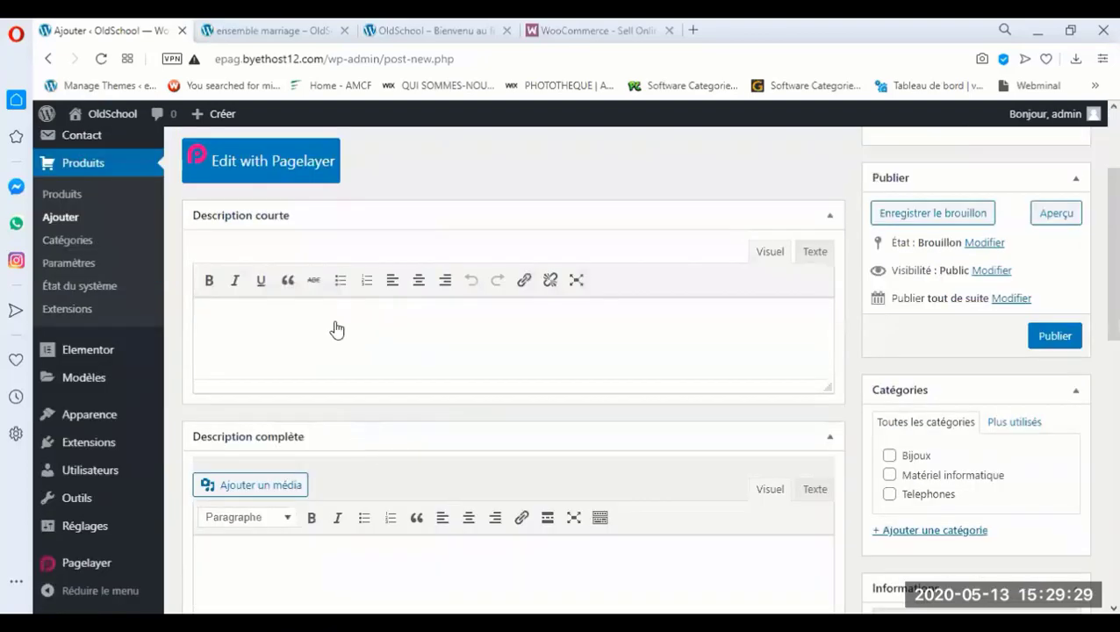
{"action": "scroll", "coordinate": [335, 327], "scroll_direction": "up", "scroll_amount": 3}
{"action": "left_click", "coordinate": [263, 247]}
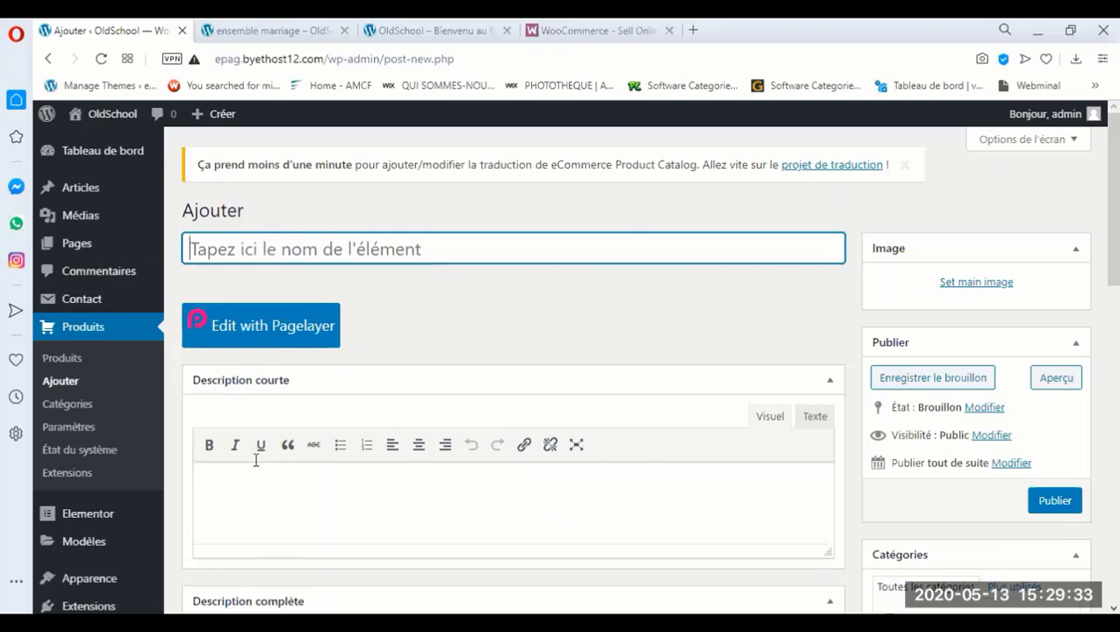
{"action": "scroll", "coordinate": [538, 515], "scroll_direction": "down", "scroll_amount": 3}
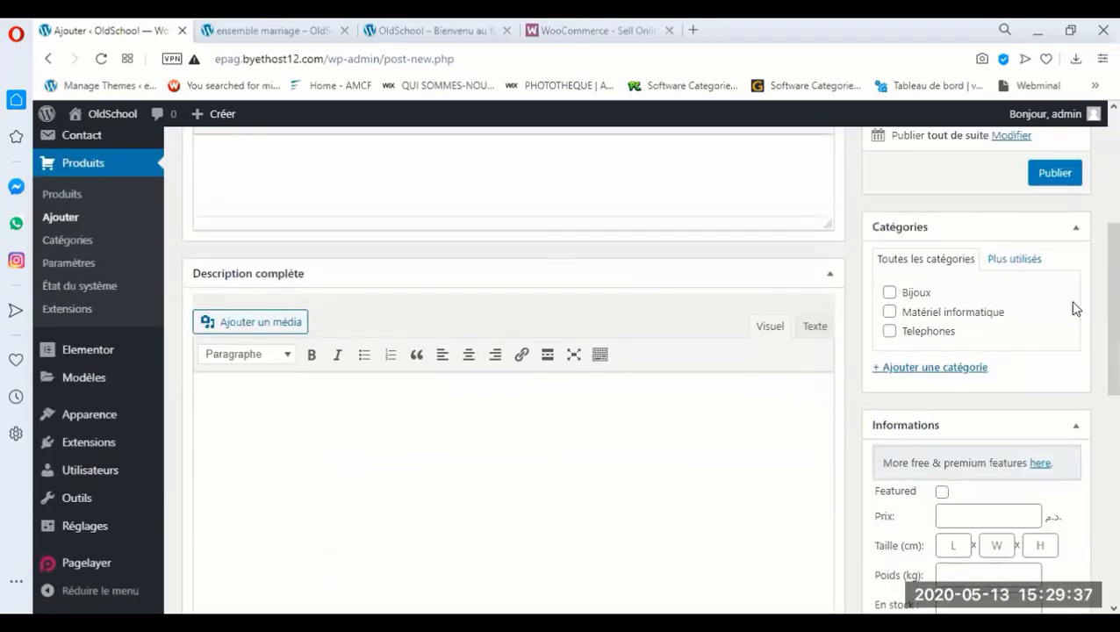
{"action": "left_click", "coordinate": [549, 215]}
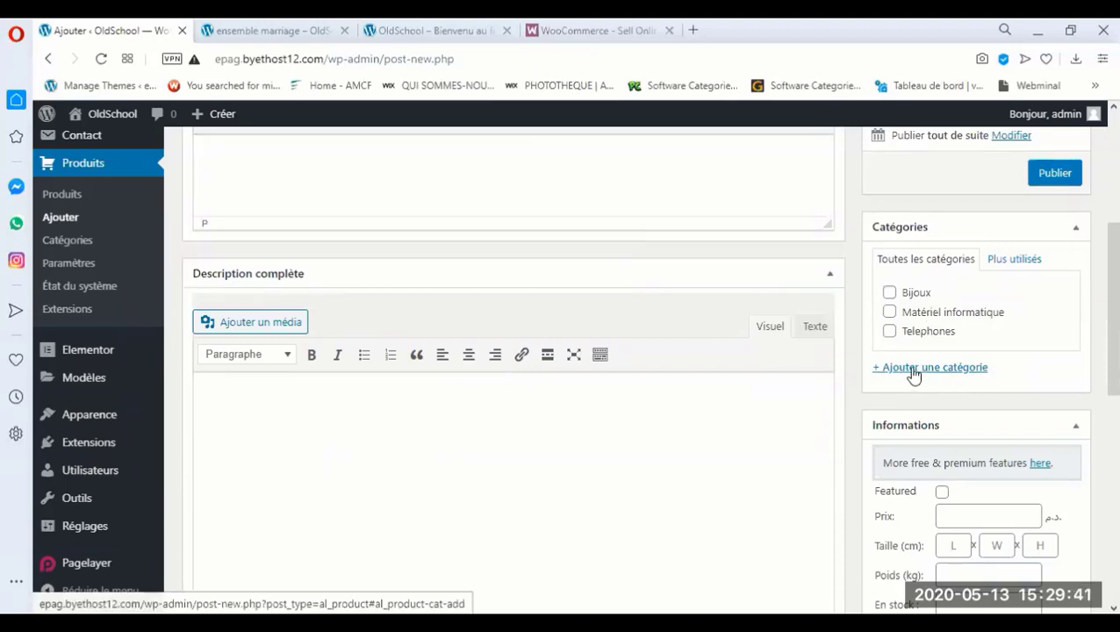
Open the product categories page and look over its new category form and the list of existing categories
{"action": "left_click", "coordinate": [70, 250]}
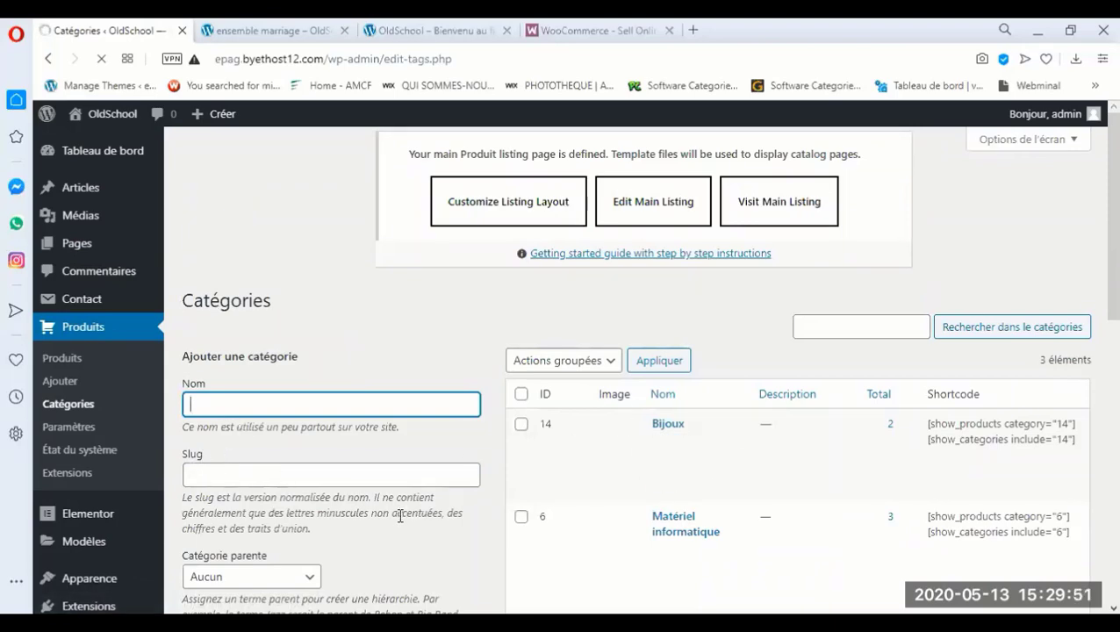
{"action": "scroll", "coordinate": [400, 522], "scroll_direction": "down", "scroll_amount": 3}
{"action": "scroll", "coordinate": [392, 526], "scroll_direction": "down", "scroll_amount": 2}
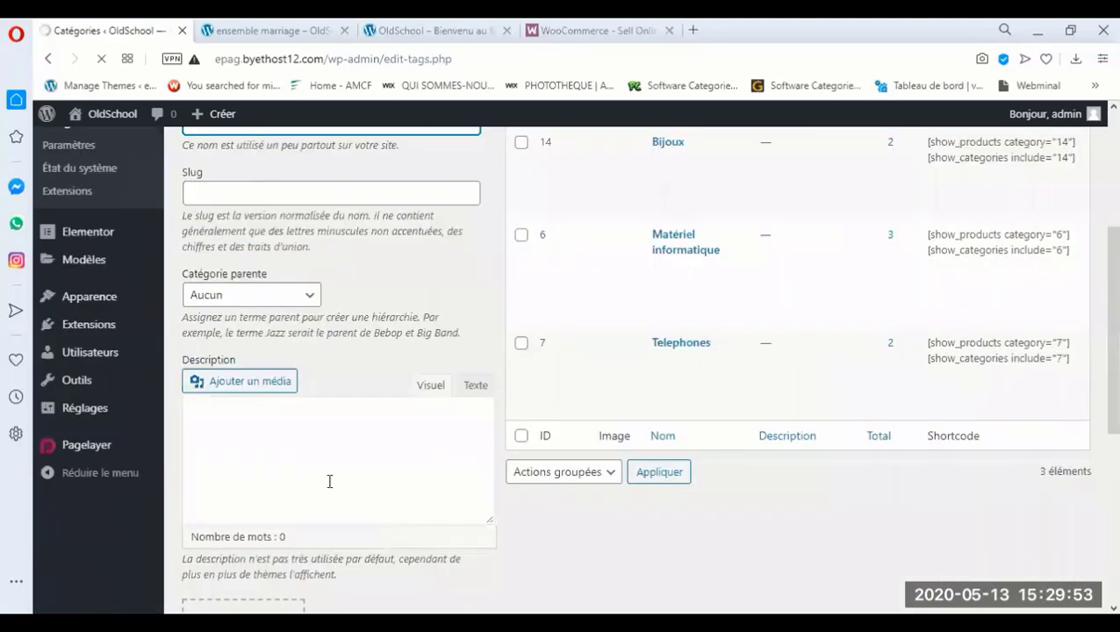
{"action": "scroll", "coordinate": [229, 409], "scroll_direction": "up", "scroll_amount": 5}
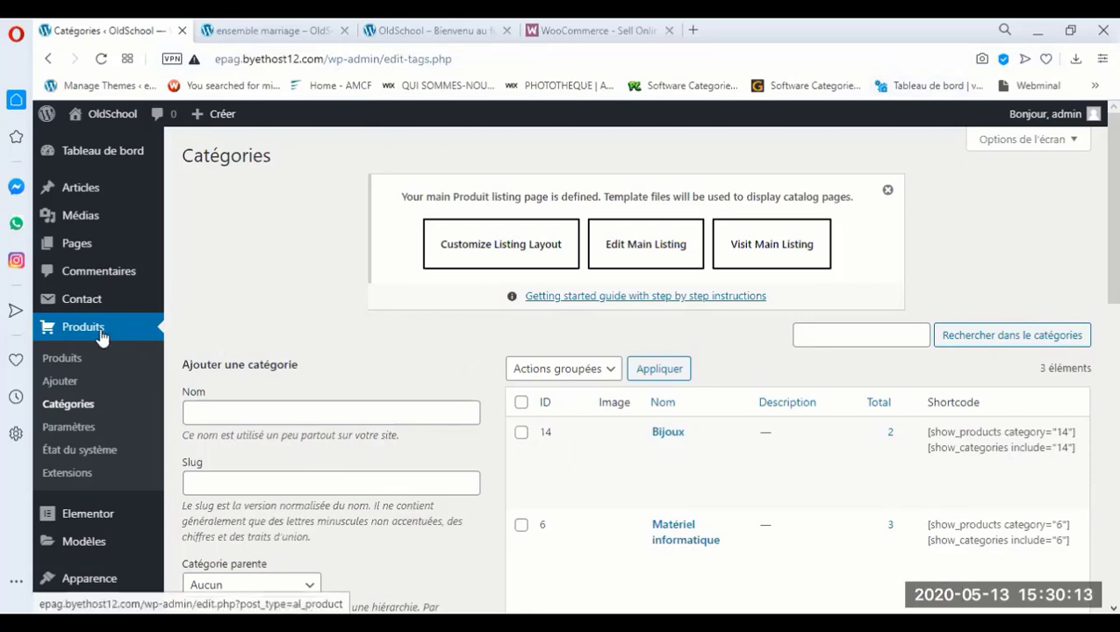
Download the recommended example CSV template from the product list's Import / Export settings and open it in Excel
{"action": "left_click", "coordinate": [70, 357]}
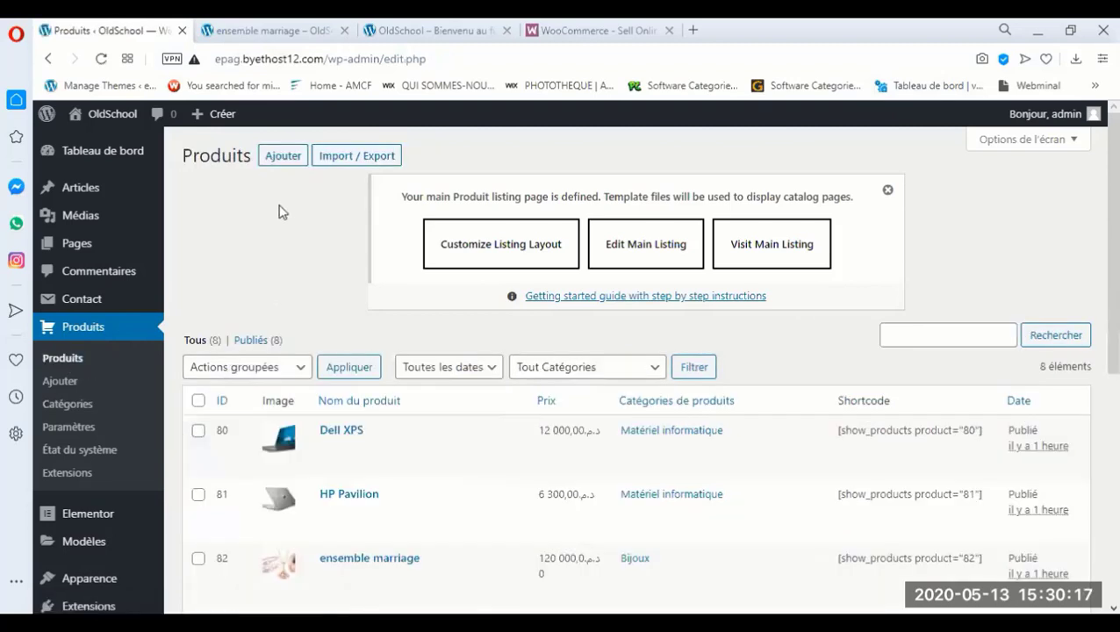
{"action": "left_click", "coordinate": [349, 163]}
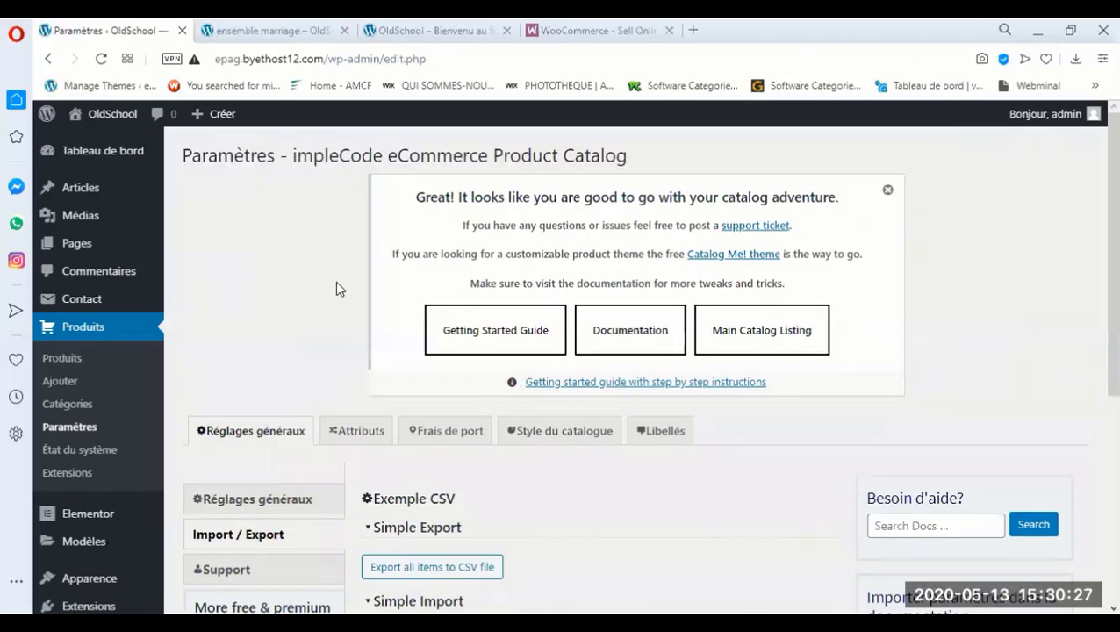
{"action": "scroll", "coordinate": [410, 370], "scroll_direction": "down", "scroll_amount": 2}
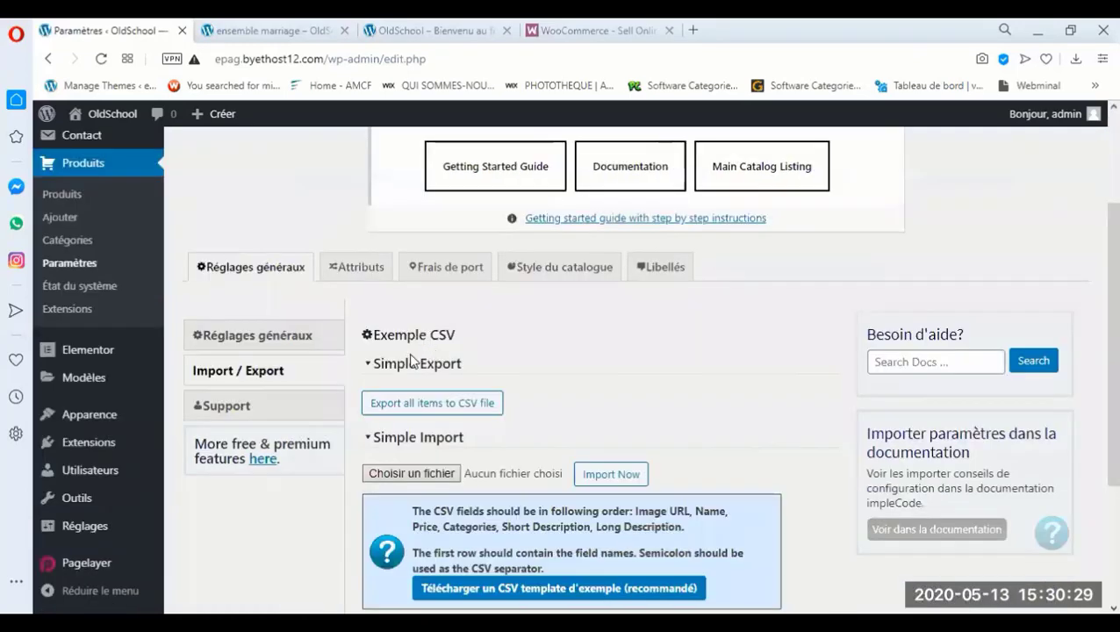
{"action": "scroll", "coordinate": [487, 502], "scroll_direction": "down", "scroll_amount": 2}
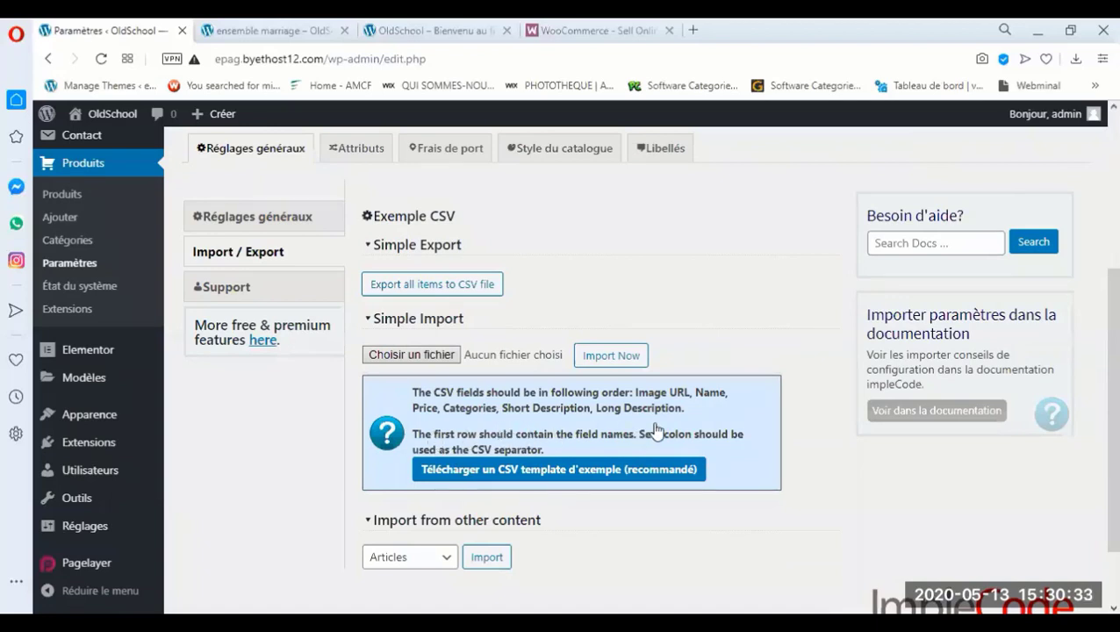
{"action": "scroll", "coordinate": [636, 429], "scroll_direction": "down", "scroll_amount": 1}
{"action": "left_click", "coordinate": [533, 427]}
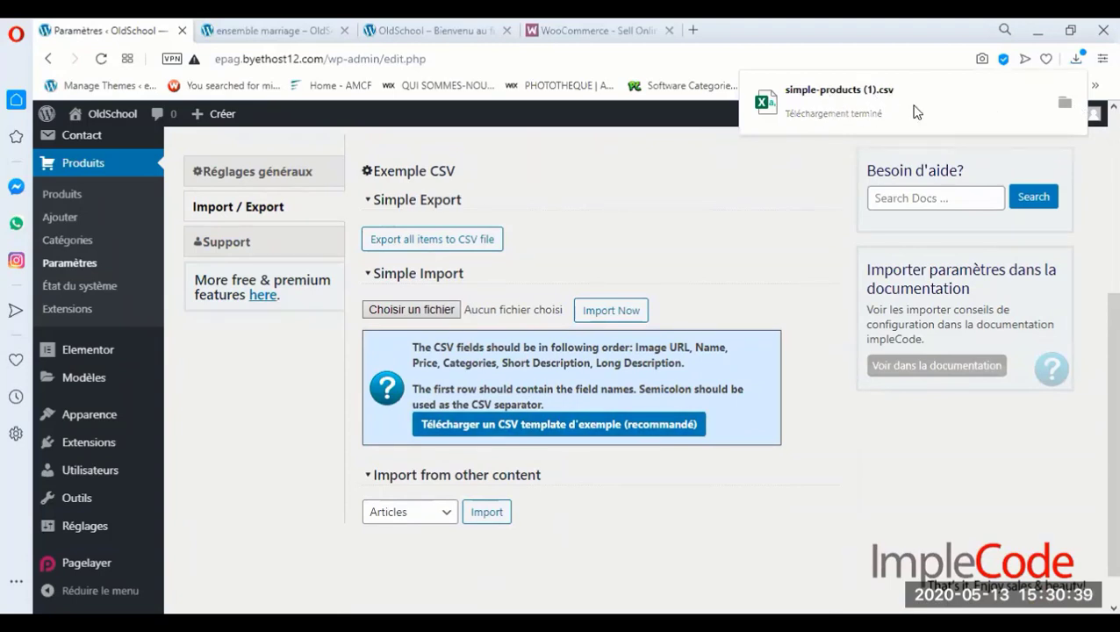
{"action": "left_click", "coordinate": [866, 110]}
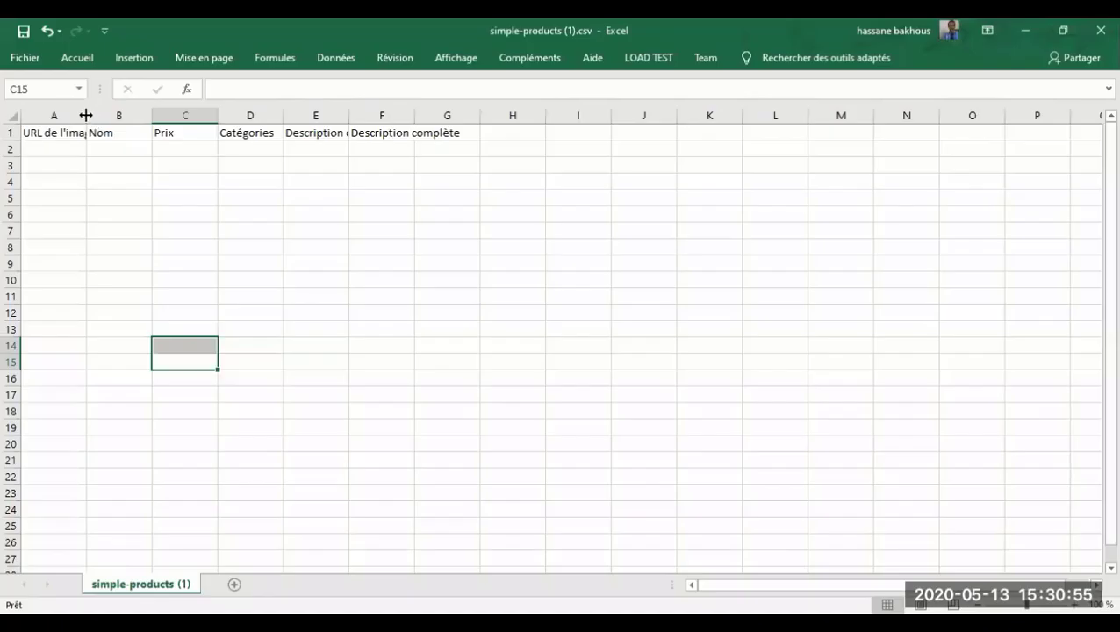
Go through the template's headings, widening the "URL de l'image", "Description courte" and "Description complète" columns to fit their text
{"action": "left_click_drag", "start_coordinate": [86, 115], "coordinate": [202, 115]}
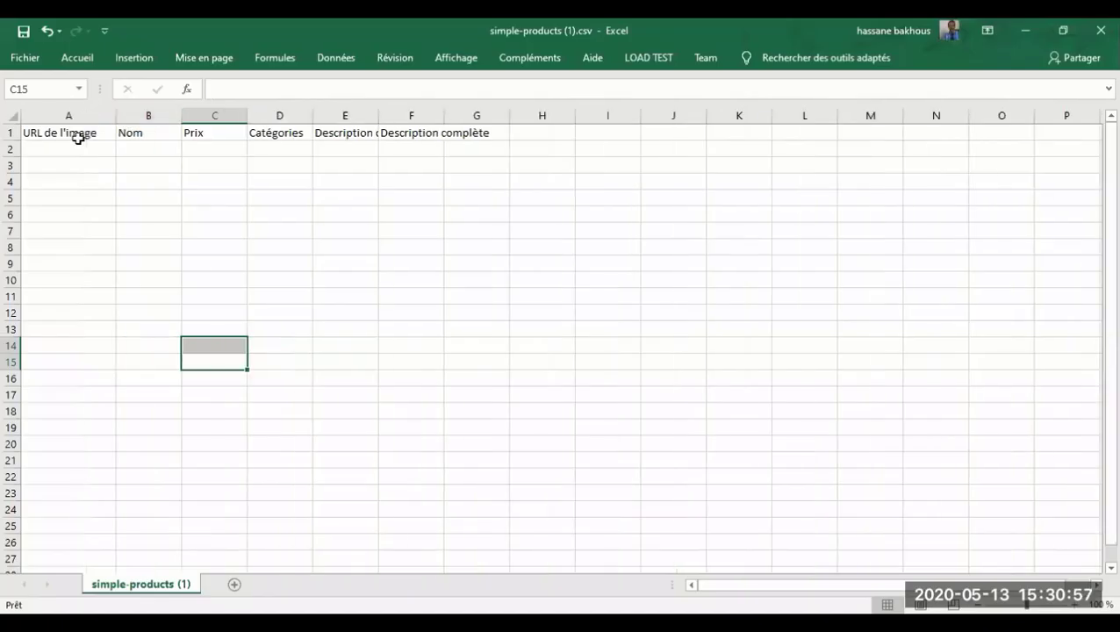
{"action": "left_click", "coordinate": [84, 150]}
{"action": "left_click", "coordinate": [166, 147]}
{"action": "left_click", "coordinate": [235, 151]}
{"action": "left_click", "coordinate": [315, 146]}
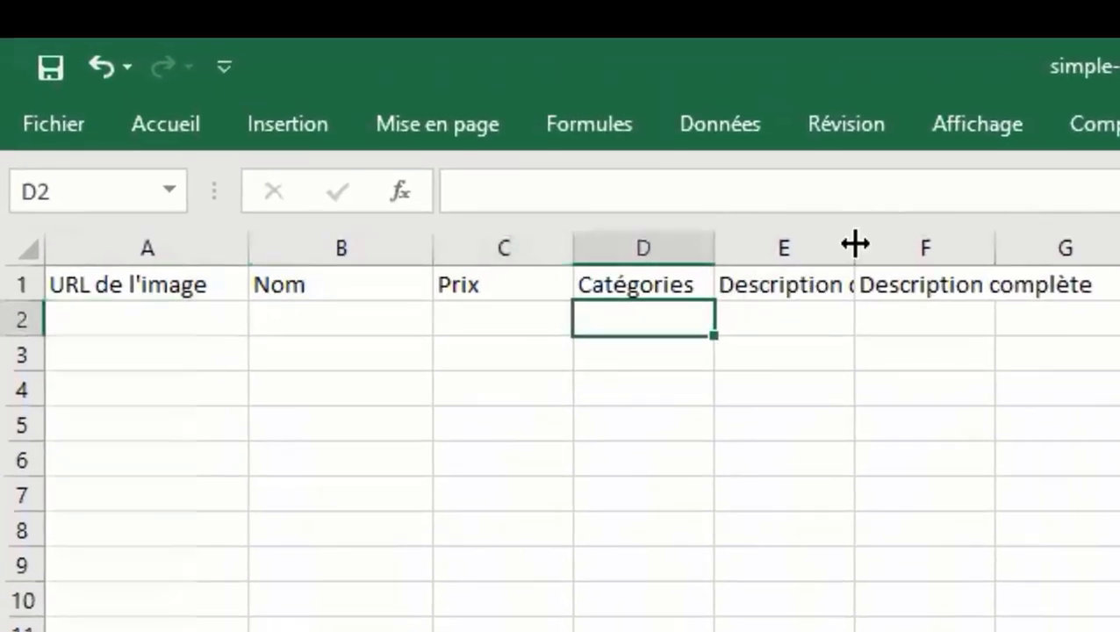
{"action": "left_click_drag", "start_coordinate": [854, 245], "coordinate": [928, 246]}
{"action": "left_click", "coordinate": [1009, 312]}
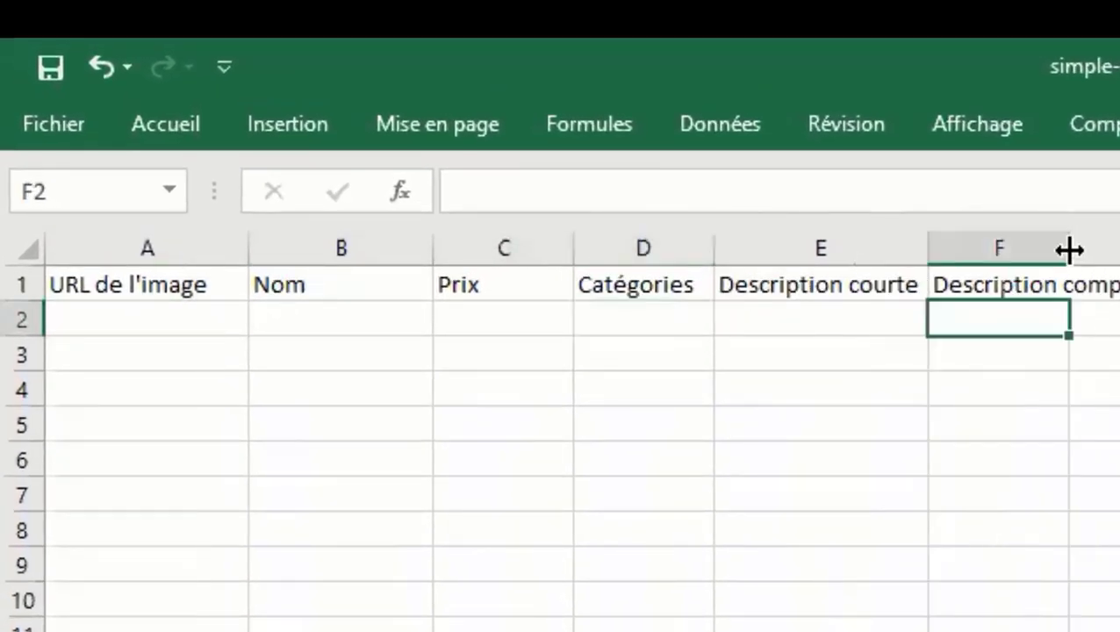
{"action": "double_click", "coordinate": [1069, 250]}
Go down the empty rows under "URL de l'image" and highlight the area beneath all headings where product data goes
{"action": "left_click", "coordinate": [133, 325]}
{"action": "left_click", "coordinate": [148, 349]}
{"action": "left_click", "coordinate": [150, 383]}
{"action": "left_click", "coordinate": [145, 425]}
{"action": "left_click", "coordinate": [146, 460]}
{"action": "left_click", "coordinate": [146, 495]}
{"action": "left_click", "coordinate": [148, 530]}
{"action": "left_click", "coordinate": [149, 565]}
{"action": "left_click", "coordinate": [150, 597]}
{"action": "key", "text": "Down"}
{"action": "key", "text": "Down"}
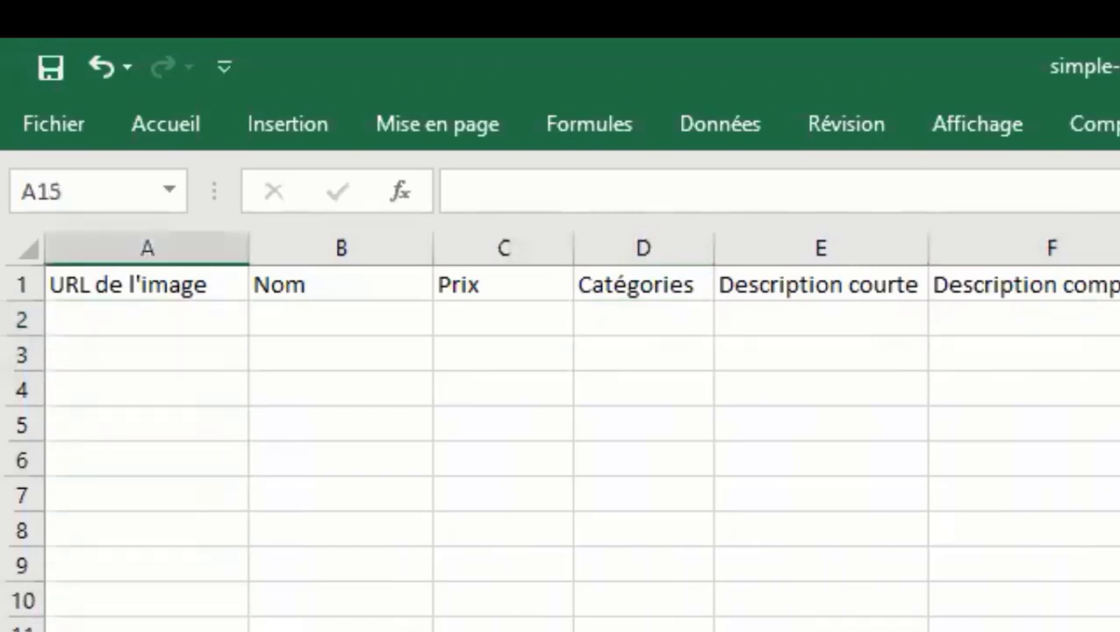
{"action": "left_click_drag", "start_coordinate": [195, 309], "coordinate": [1009, 631]}
{"action": "left_click", "coordinate": [148, 425]}
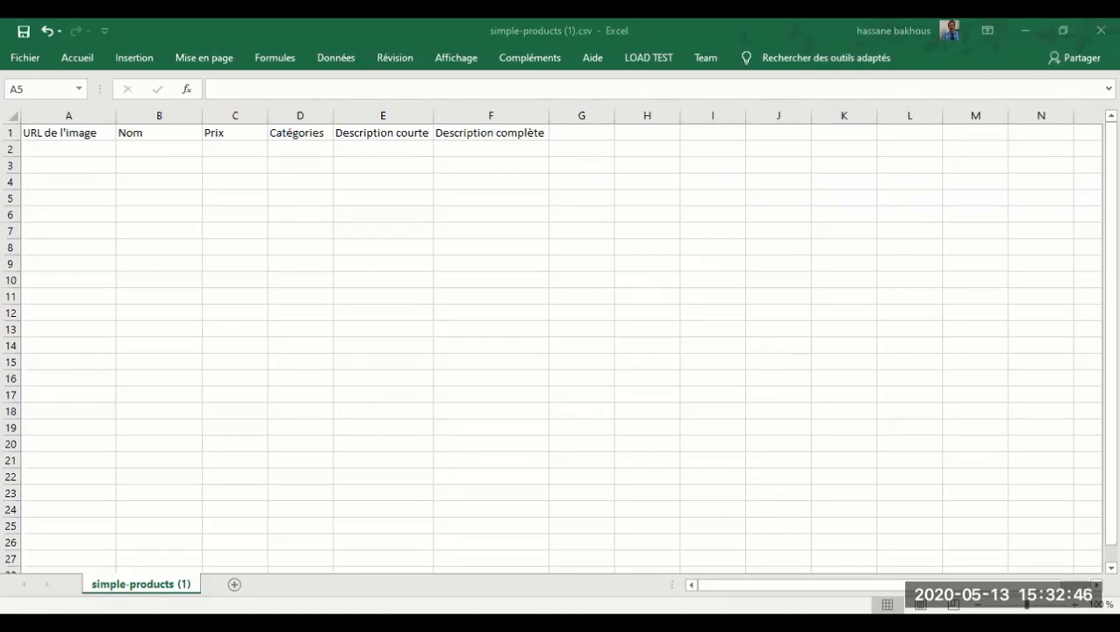
Switch back to the browser and reopen the catalog's Import / Export settings from the product list
{"action": "key", "text": "alt+Tab"}
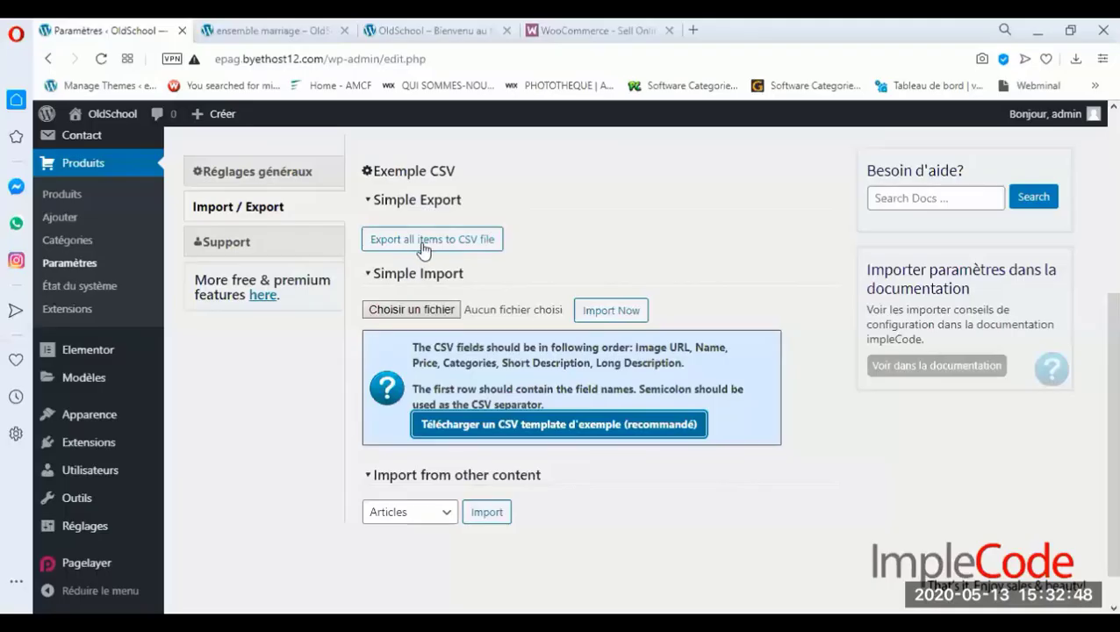
{"action": "scroll", "coordinate": [430, 311], "scroll_direction": "up", "scroll_amount": 1}
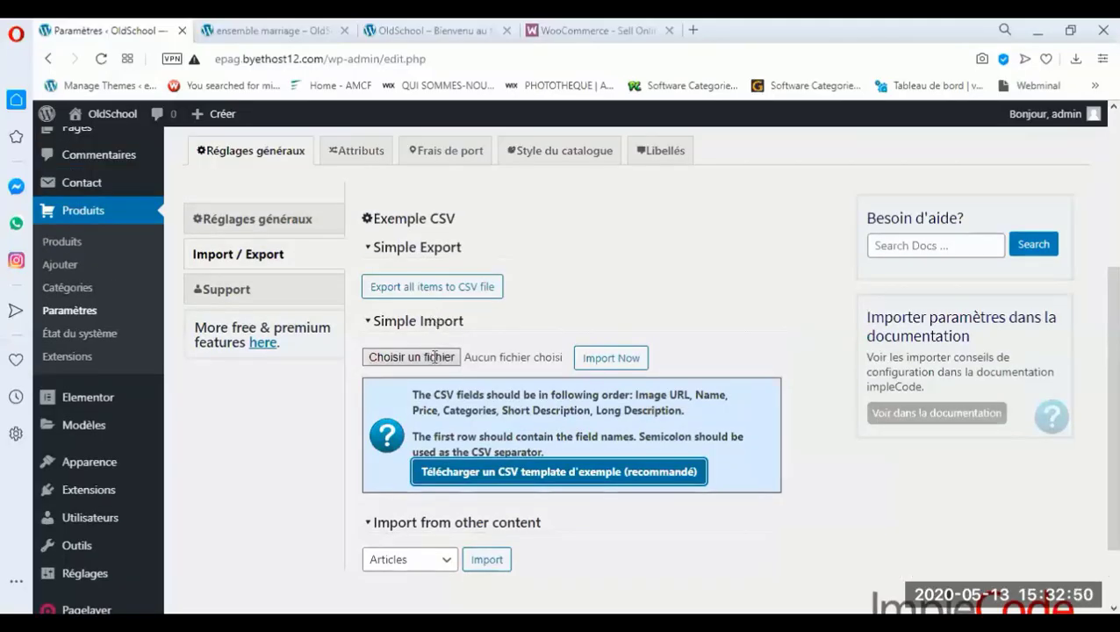
{"action": "scroll", "coordinate": [530, 392], "scroll_direction": "up", "scroll_amount": 5}
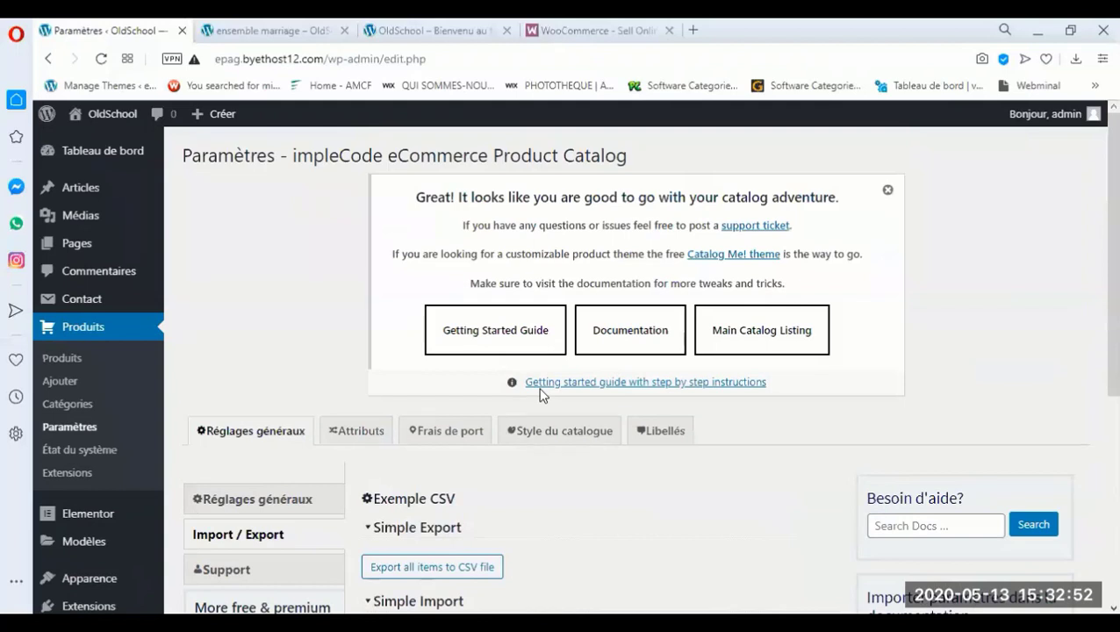
{"action": "left_click", "coordinate": [89, 344]}
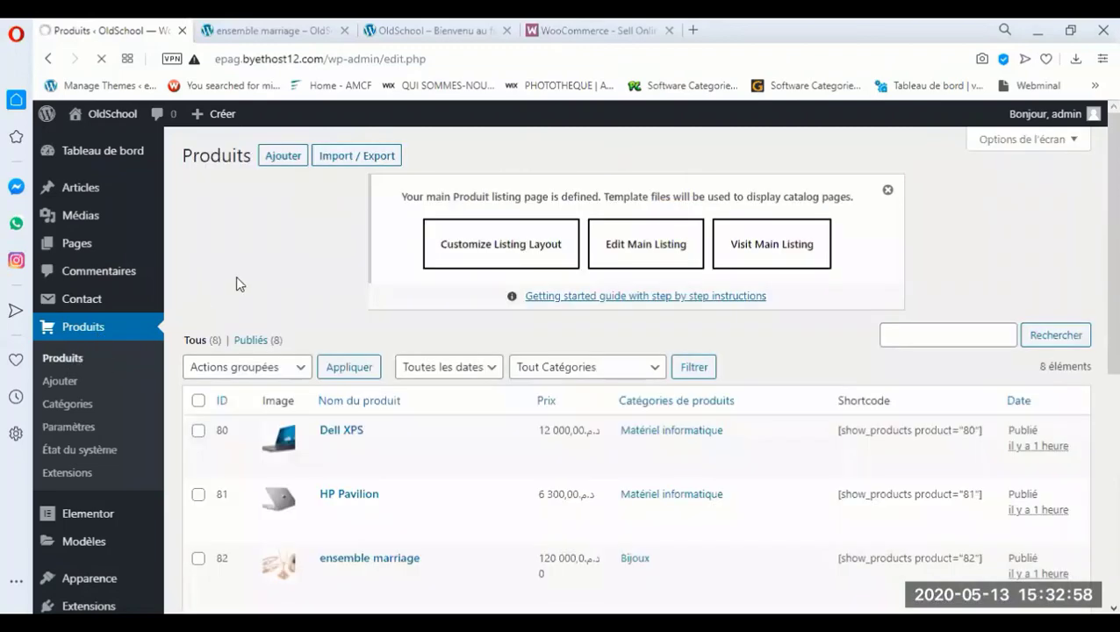
{"action": "left_click", "coordinate": [358, 163]}
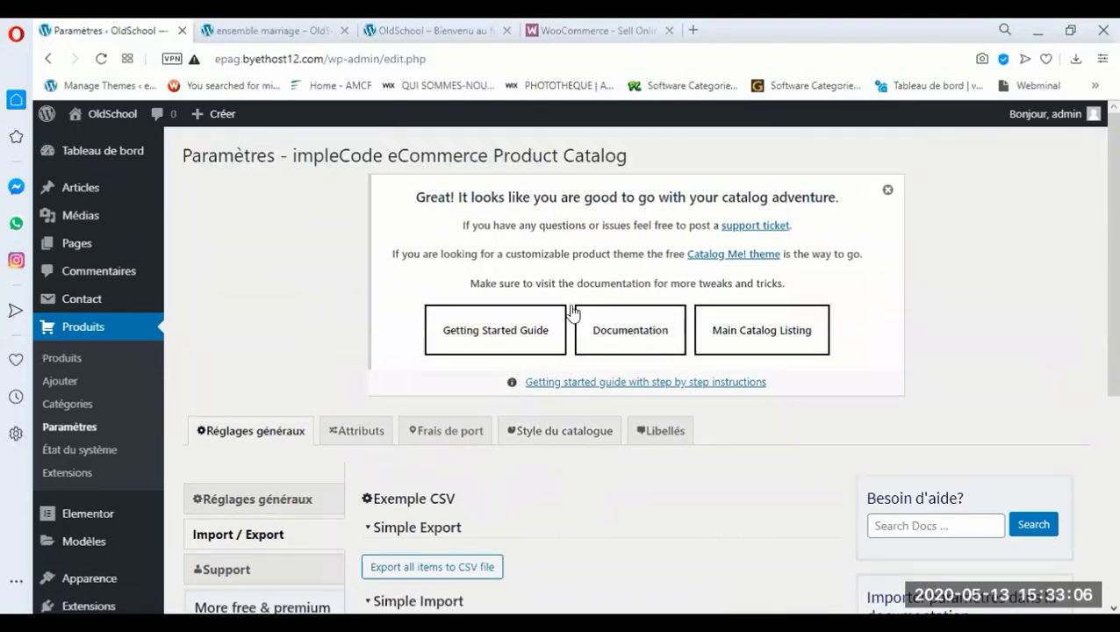
{"action": "scroll", "coordinate": [526, 497], "scroll_direction": "down", "scroll_amount": 2}
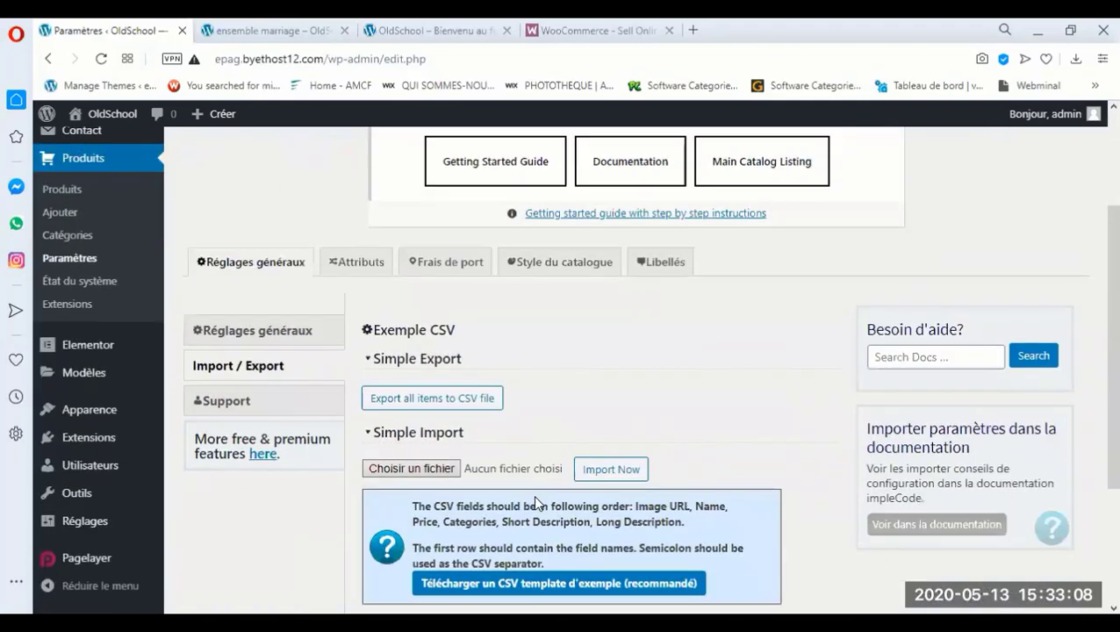
{"action": "scroll", "coordinate": [420, 403], "scroll_direction": "down", "scroll_amount": 1}
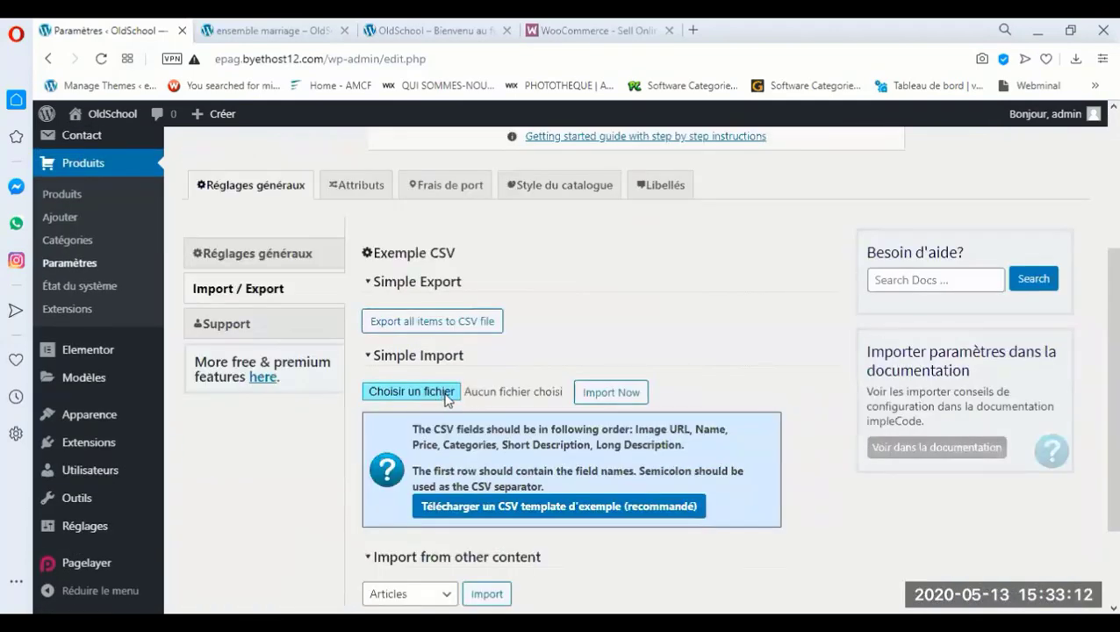
Try to choose simple-products.csv from the Téléchargements folder as the file for the simple import
{"action": "left_click", "coordinate": [445, 400]}
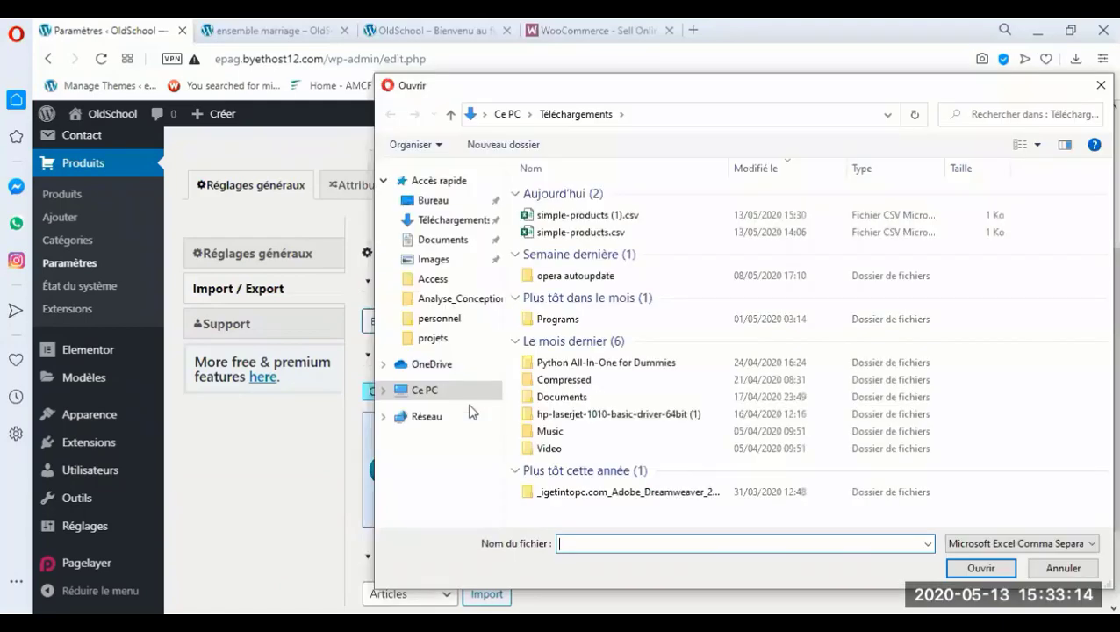
{"action": "left_click", "coordinate": [579, 231]}
{"action": "key", "text": "Tab"}
{"action": "key", "text": "Tab"}
{"action": "key", "text": "Tab"}
{"action": "key", "text": "Tab"}
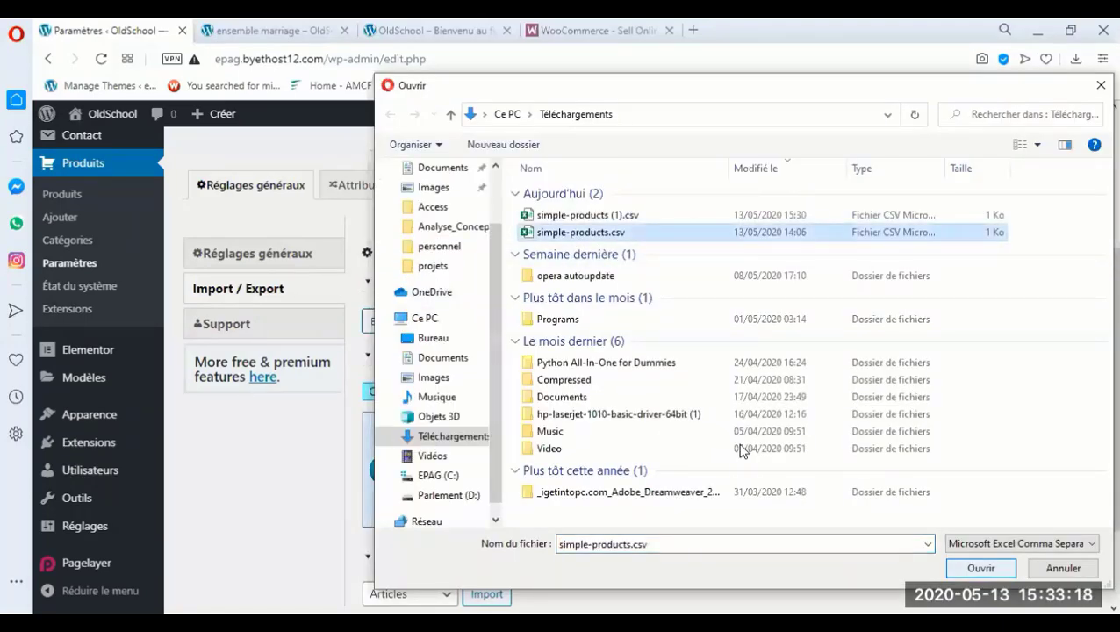
{"action": "key", "text": "Return"}
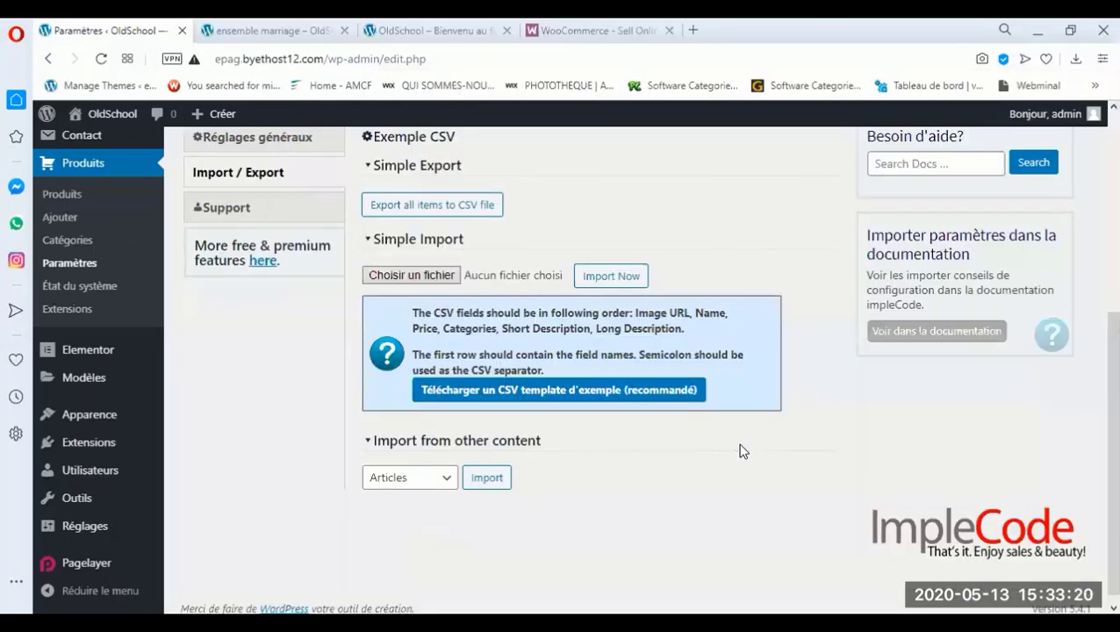
Upload epag_logo.png from the computer's Images folder to the site's media library
{"action": "scroll", "coordinate": [461, 481], "scroll_direction": "up", "scroll_amount": 3}
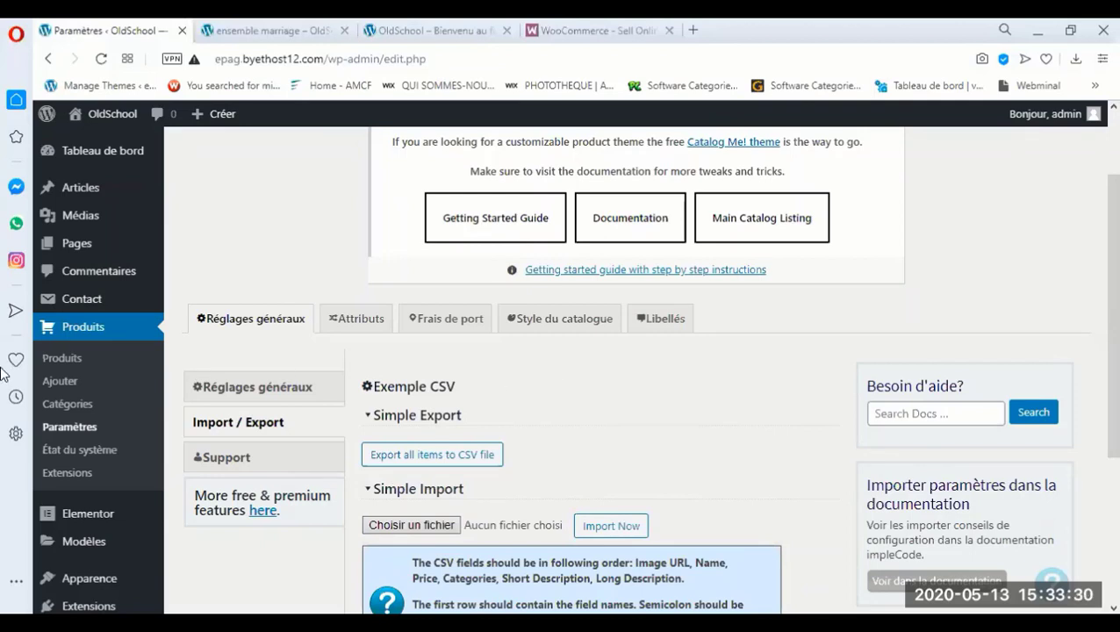
{"action": "mouse_move", "coordinate": [66, 230]}
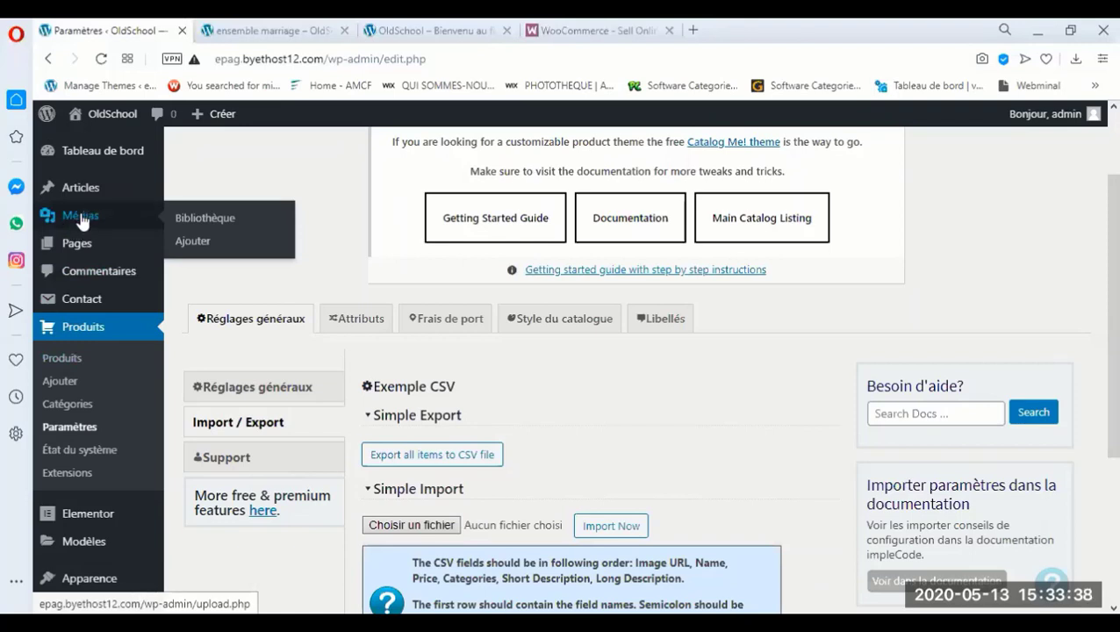
{"action": "left_click", "coordinate": [82, 221]}
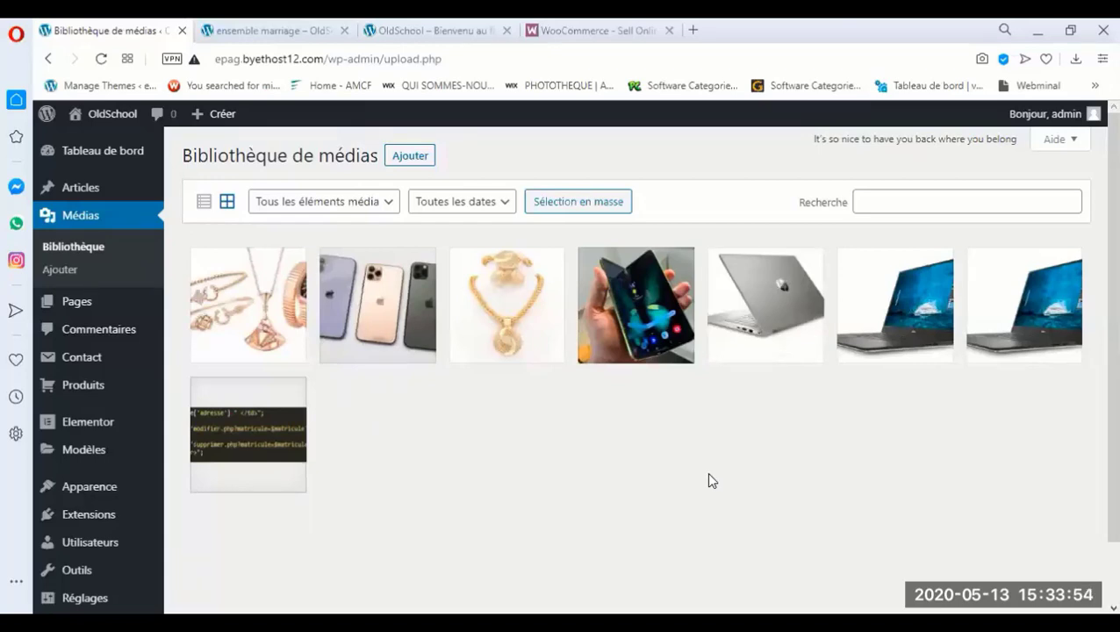
{"action": "left_click", "coordinate": [417, 162]}
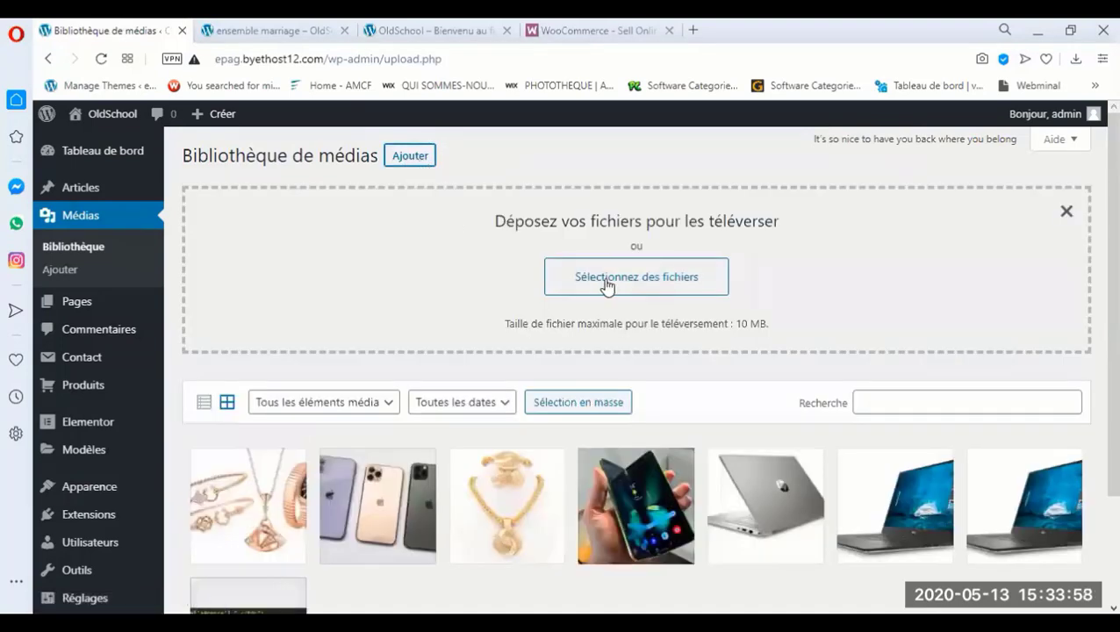
{"action": "left_click", "coordinate": [658, 293]}
{"action": "left_click", "coordinate": [658, 291]}
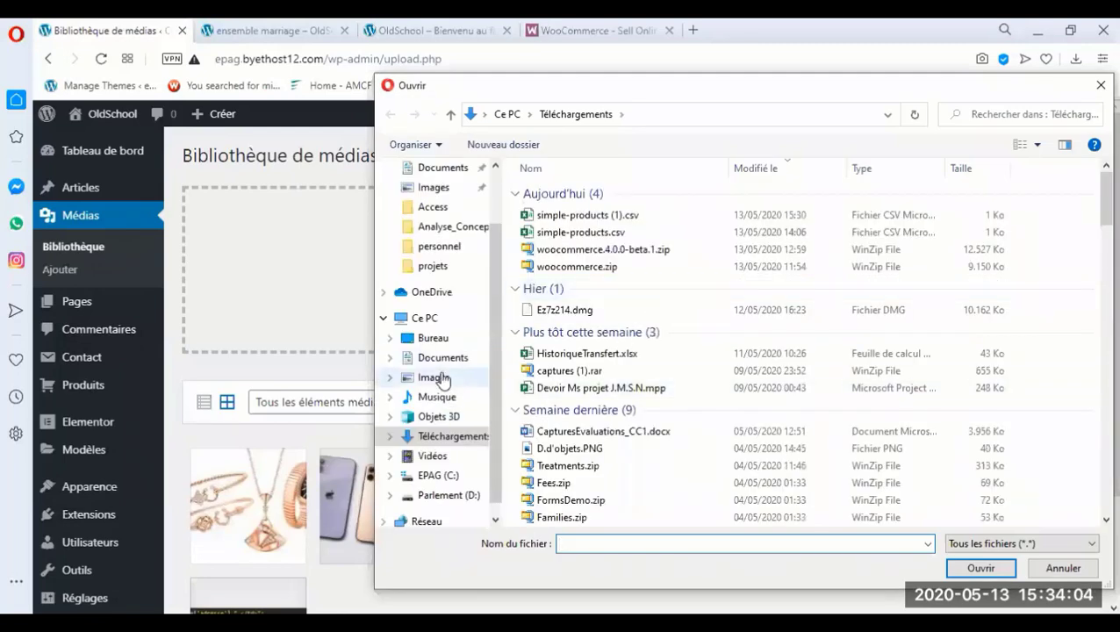
{"action": "left_click", "coordinate": [436, 378]}
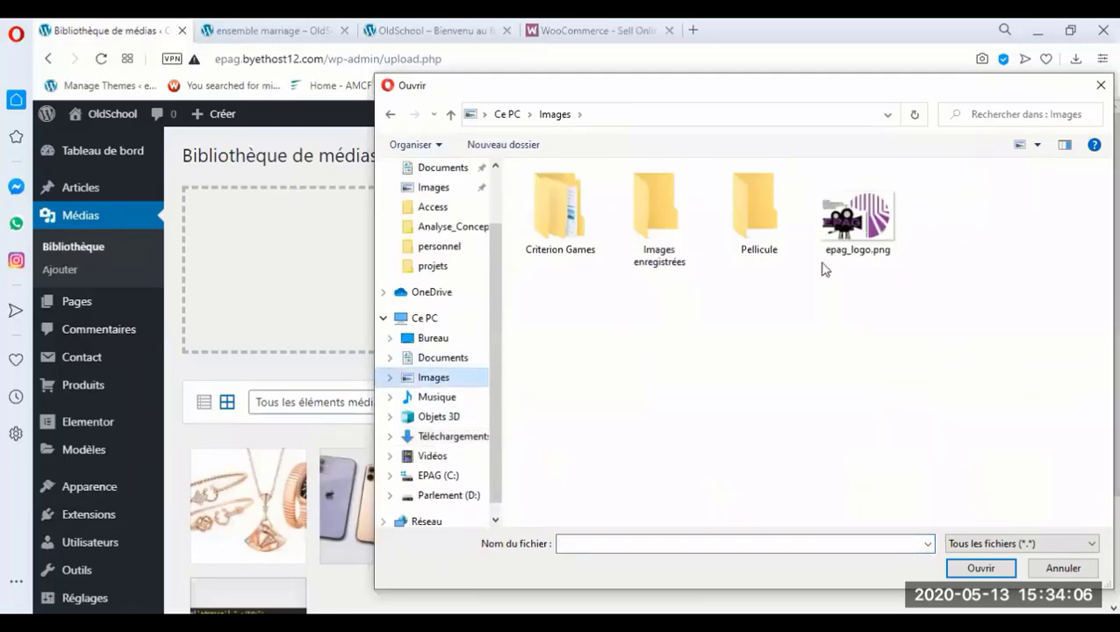
{"action": "left_click", "coordinate": [850, 224]}
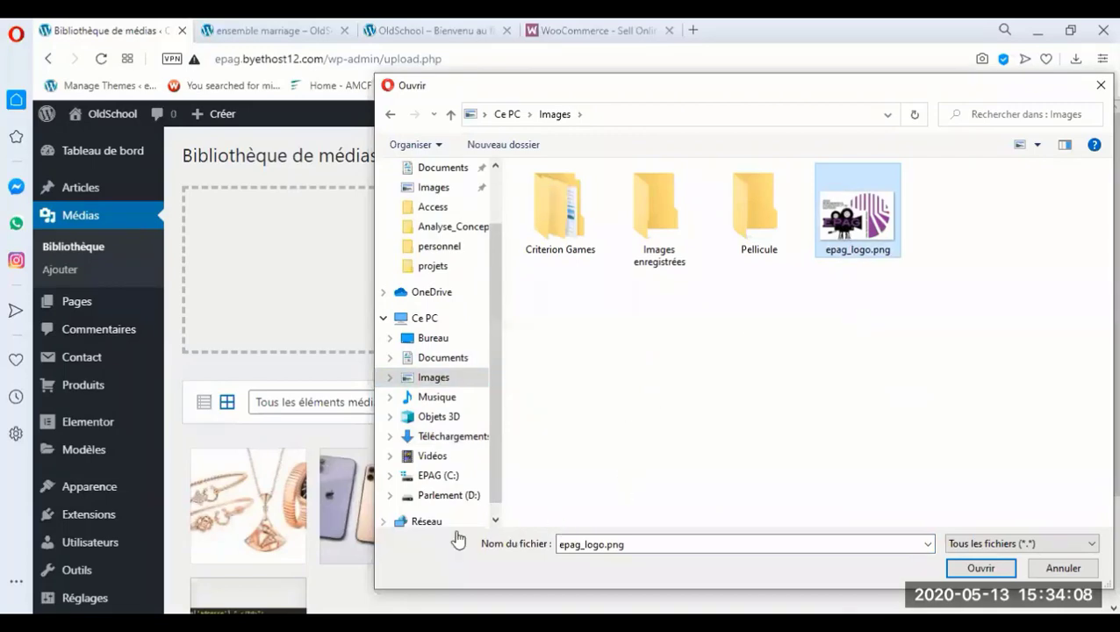
{"action": "key", "text": "Return"}
Open the attachment details of the uploaded EPAG logo and go to its file link
{"action": "scroll", "coordinate": [291, 535], "scroll_direction": "down", "scroll_amount": 3}
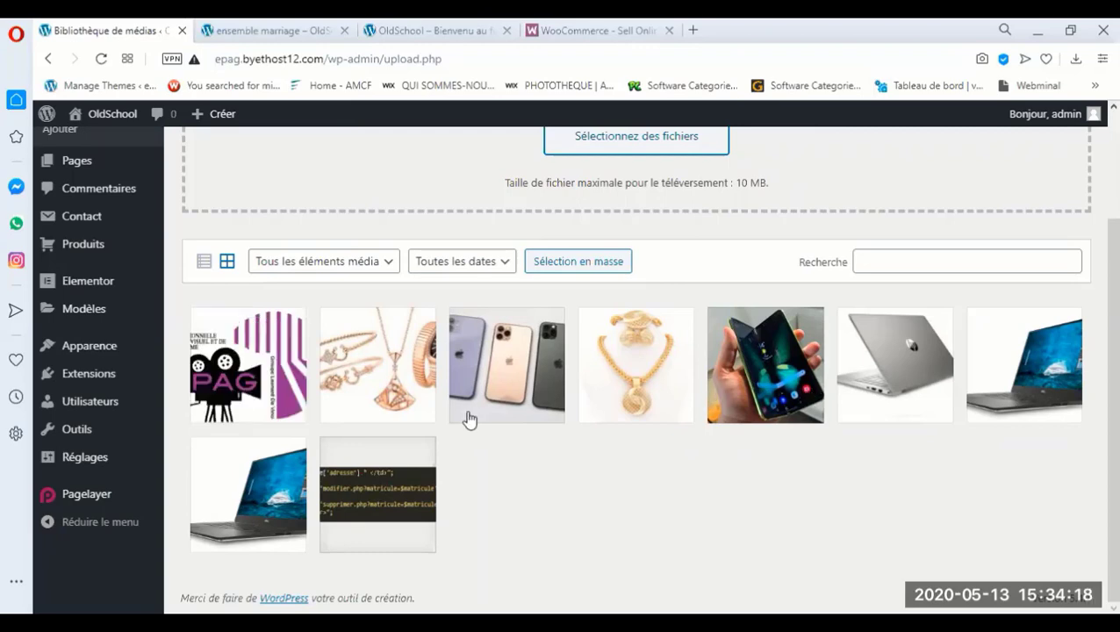
{"action": "left_click", "coordinate": [250, 377]}
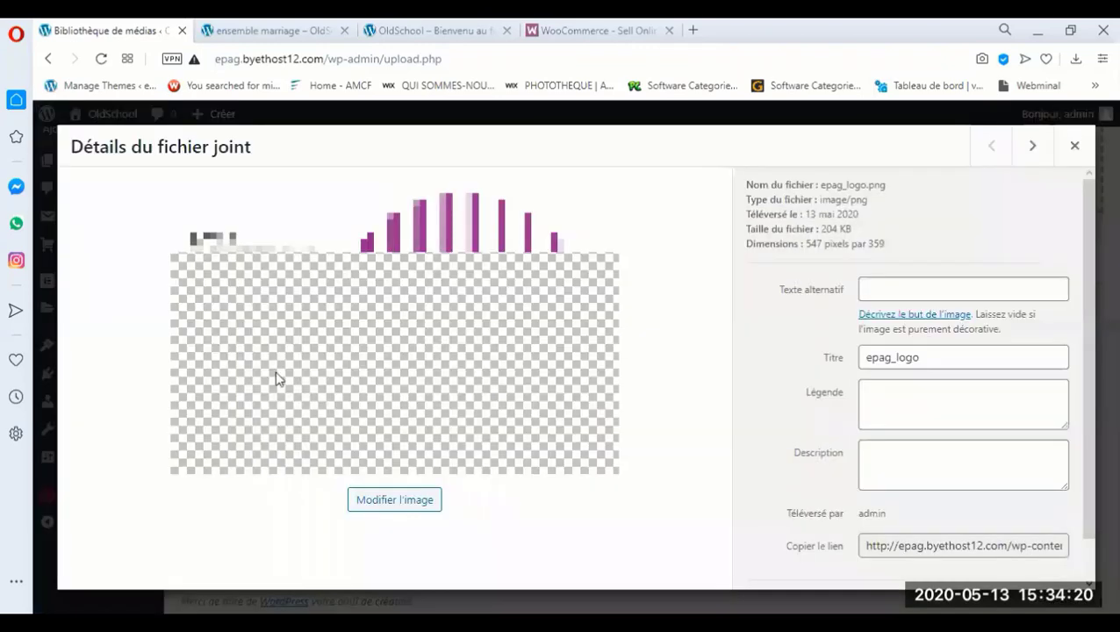
{"action": "scroll", "coordinate": [873, 491], "scroll_direction": "down", "scroll_amount": 1}
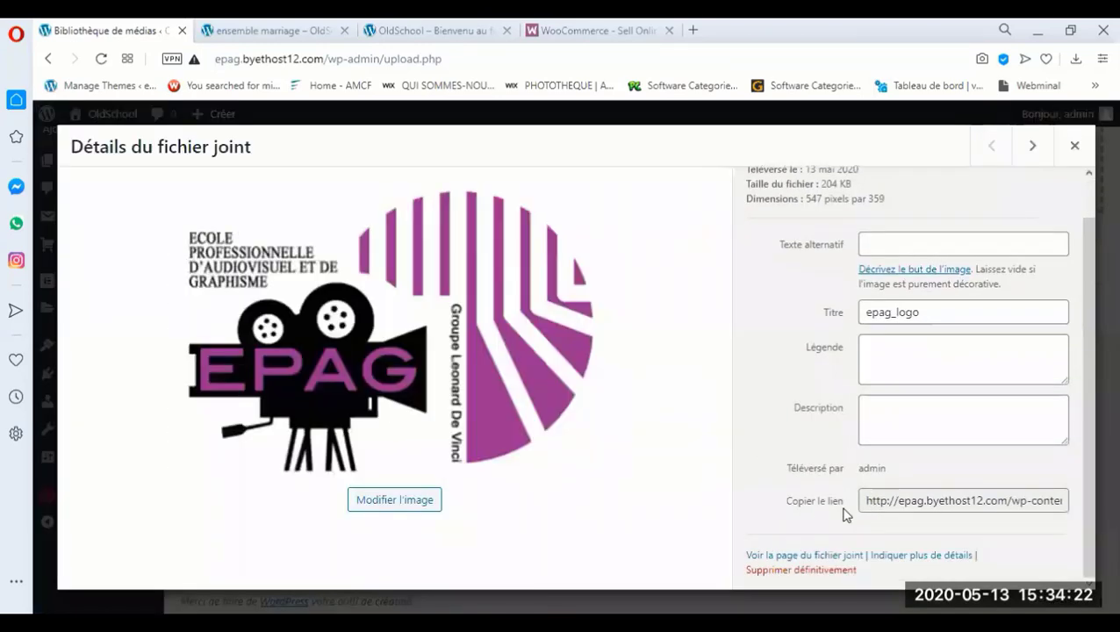
{"action": "left_click_drag", "start_coordinate": [891, 501], "coordinate": [1066, 501]}
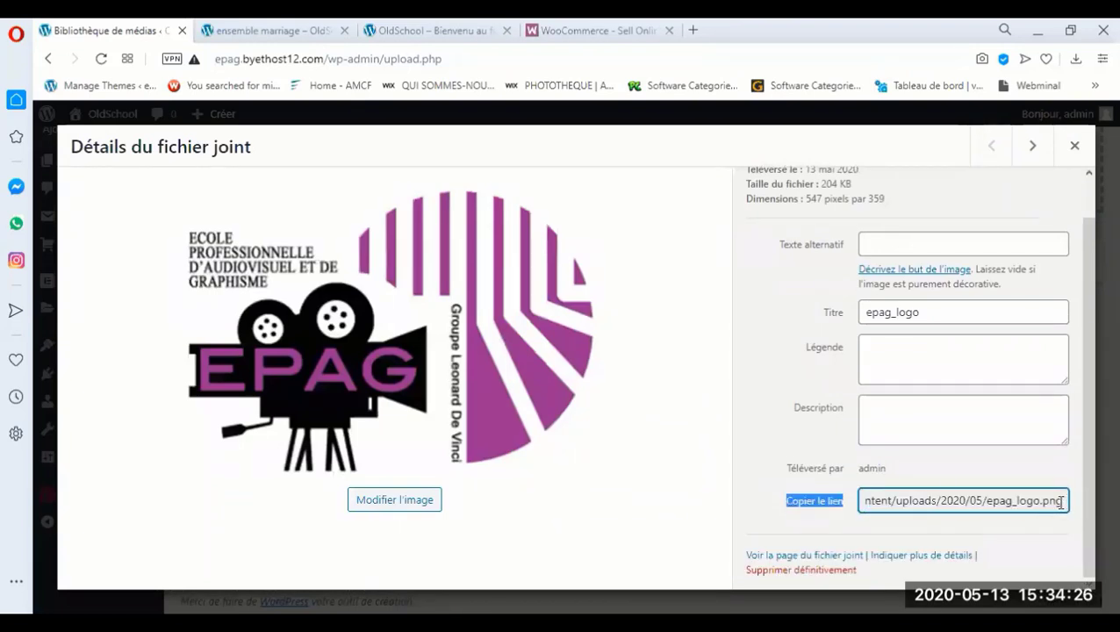
Copy the full file link of the uploaded EPAG logo and close its attachment details
{"action": "left_click", "coordinate": [1060, 502]}
{"action": "triple_click", "coordinate": [1055, 502]}
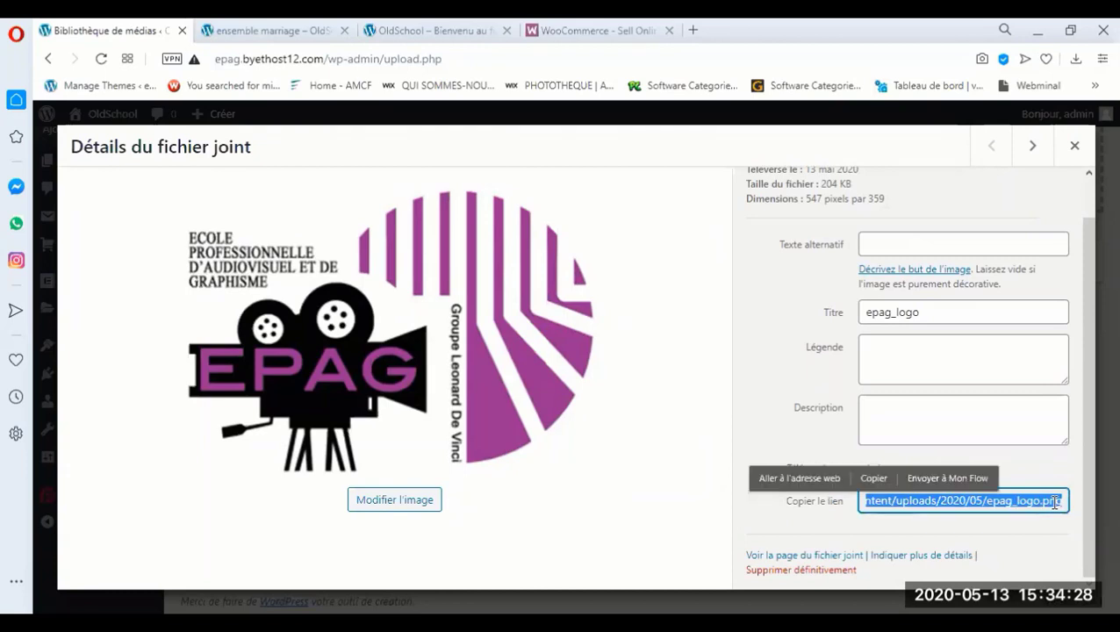
{"action": "left_click", "coordinate": [878, 479]}
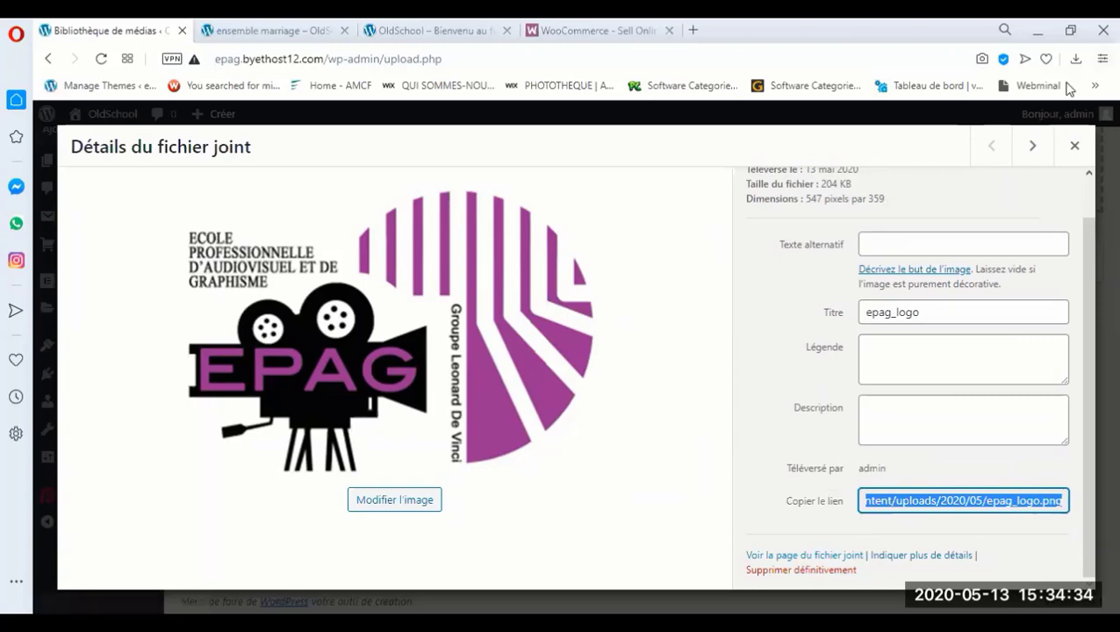
{"action": "left_click", "coordinate": [1074, 146]}
{"action": "left_click", "coordinate": [442, 368]}
{"action": "scroll", "coordinate": [701, 491], "scroll_direction": "up", "scroll_amount": 2}
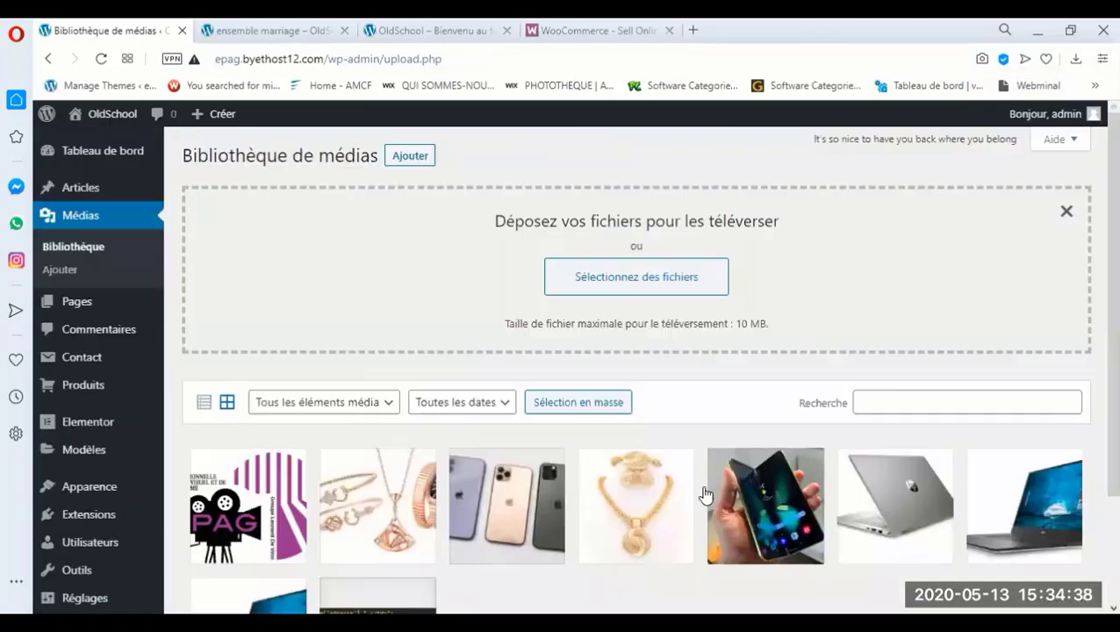
{"action": "left_click", "coordinate": [660, 283]}
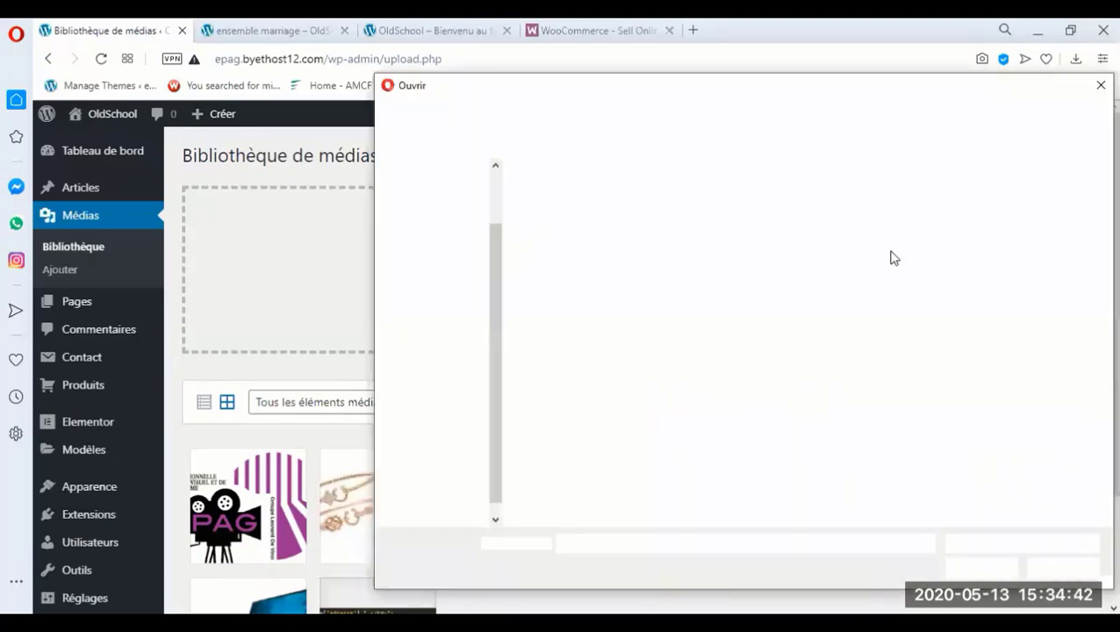
{"action": "key", "text": "Tab"}
{"action": "key", "text": "Tab"}
{"action": "key", "text": "Tab"}
{"action": "key", "text": "Return"}
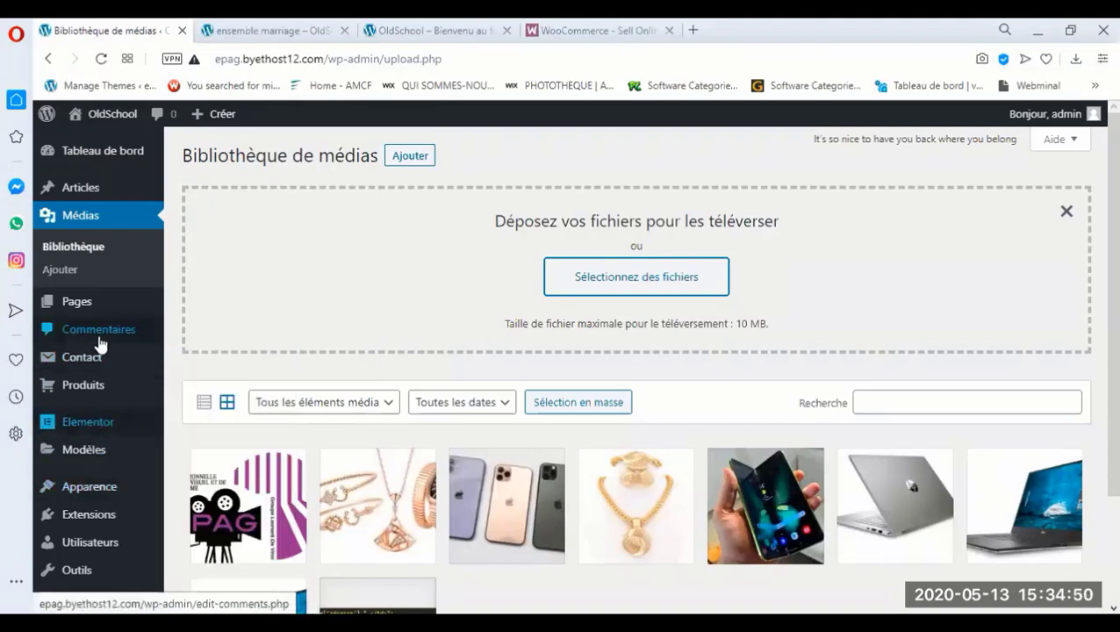
Start a new catalog product and look through the upload and media library options for its main image
{"action": "left_click", "coordinate": [85, 387]}
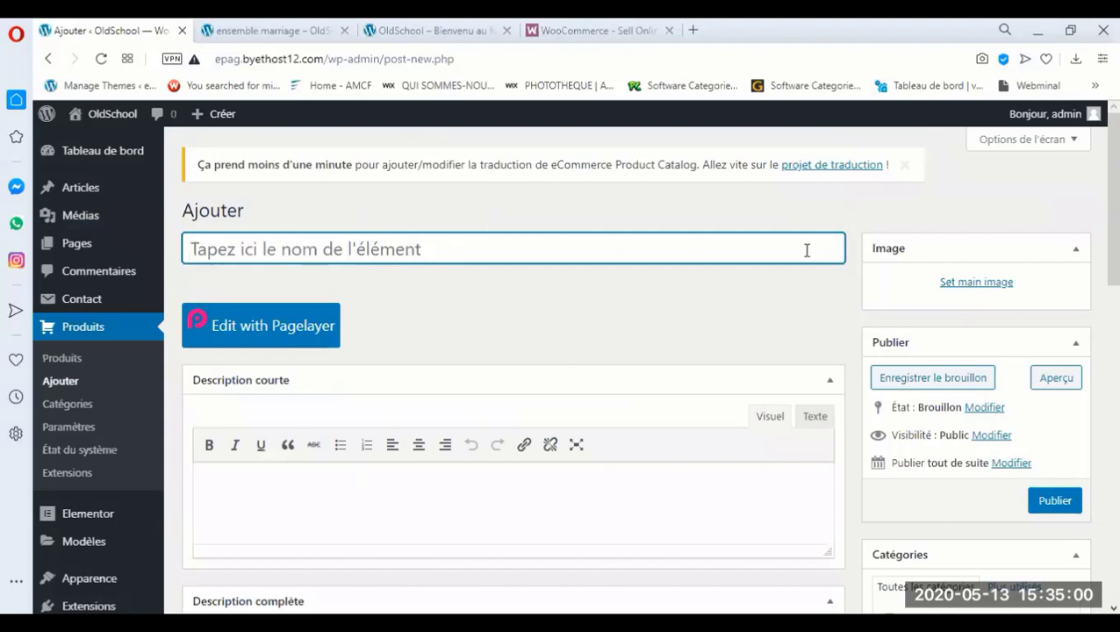
{"action": "left_click", "coordinate": [978, 286]}
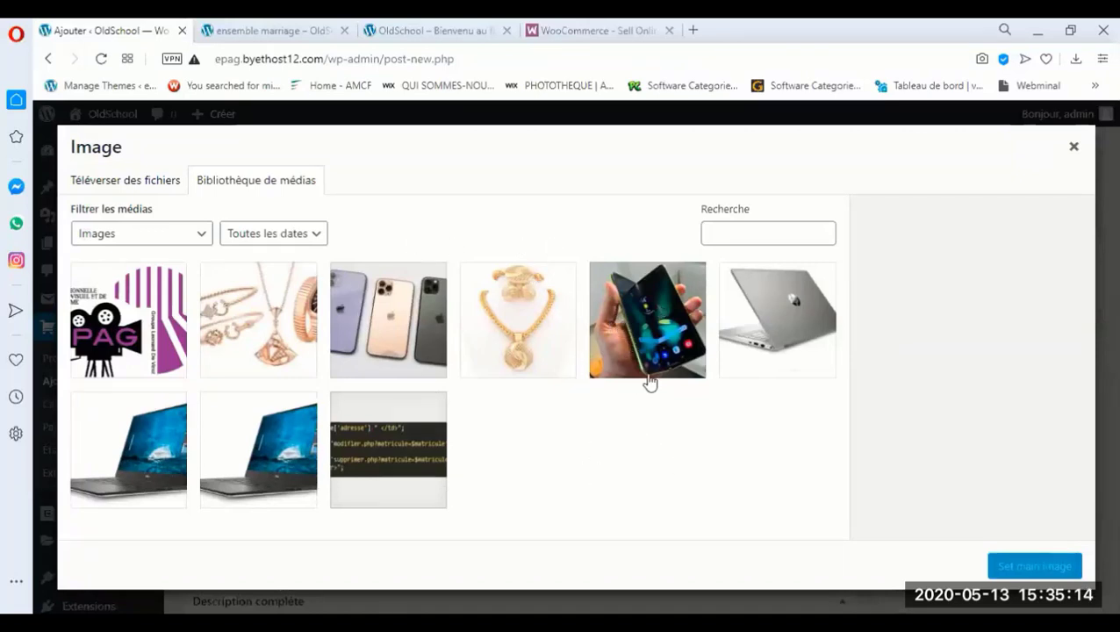
{"action": "left_click", "coordinate": [135, 188]}
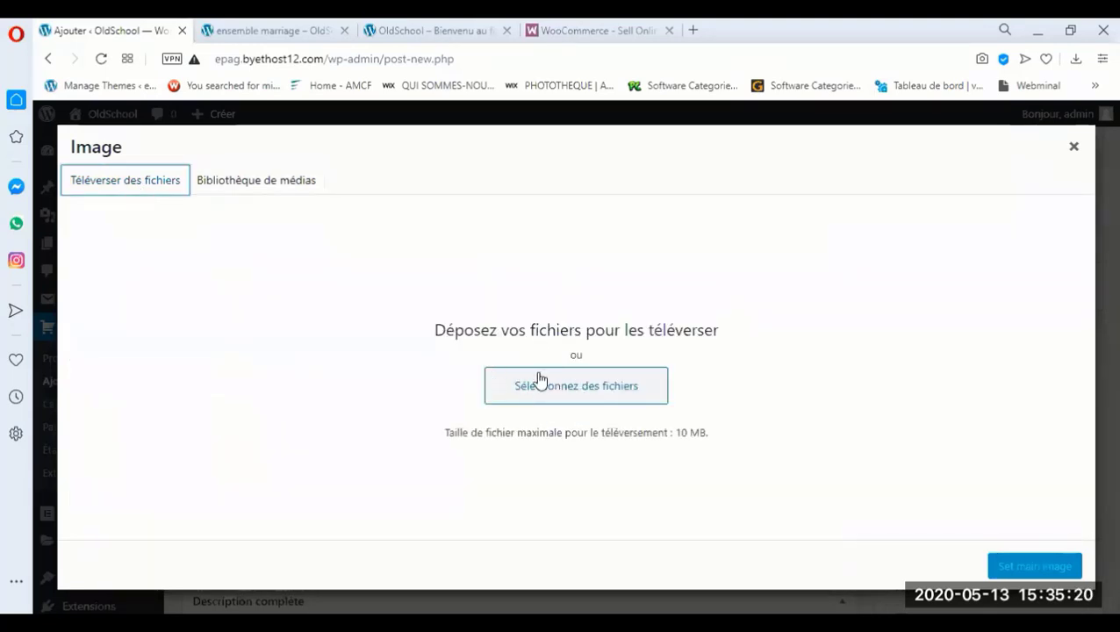
{"action": "left_click", "coordinate": [267, 186]}
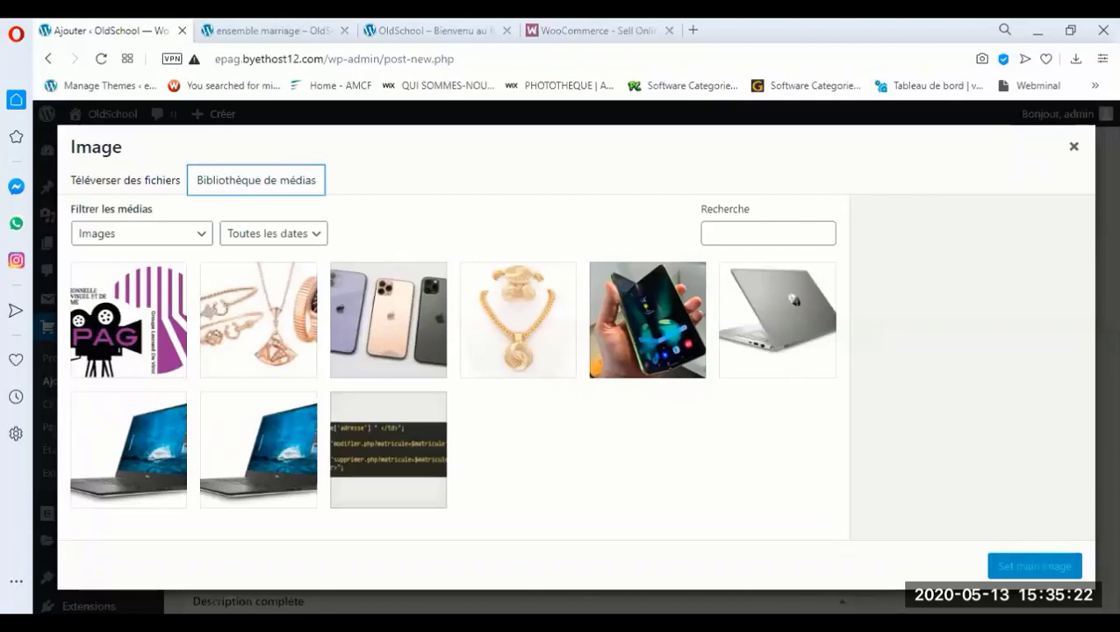
{"action": "left_click", "coordinate": [1073, 146]}
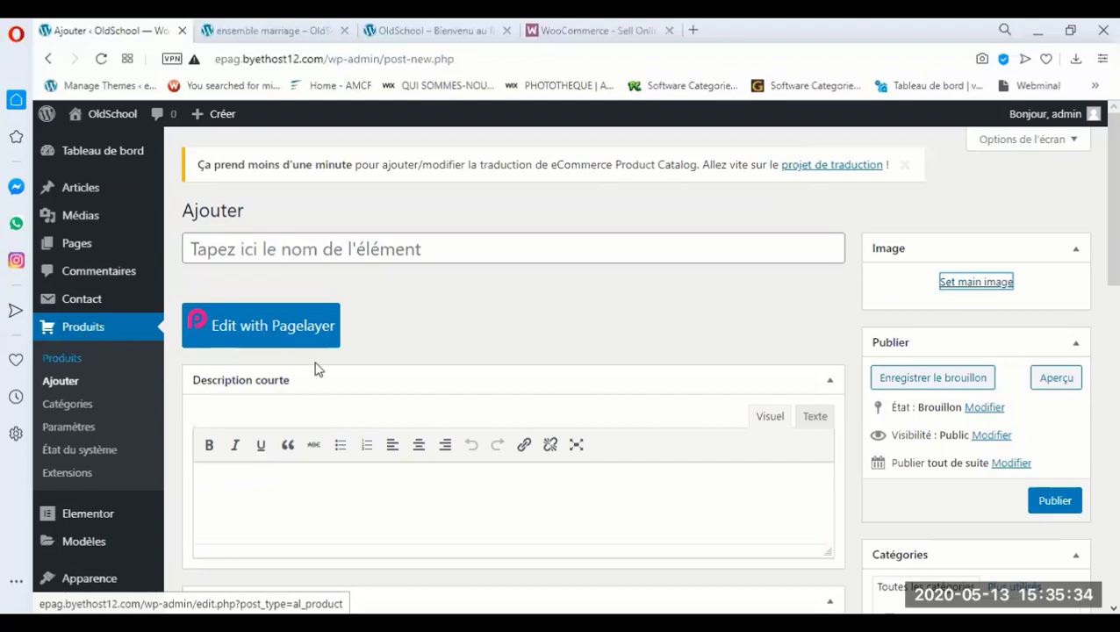
Check the product image on the site's ensemble marriage page and return to the new product form
{"action": "left_click", "coordinate": [263, 30]}
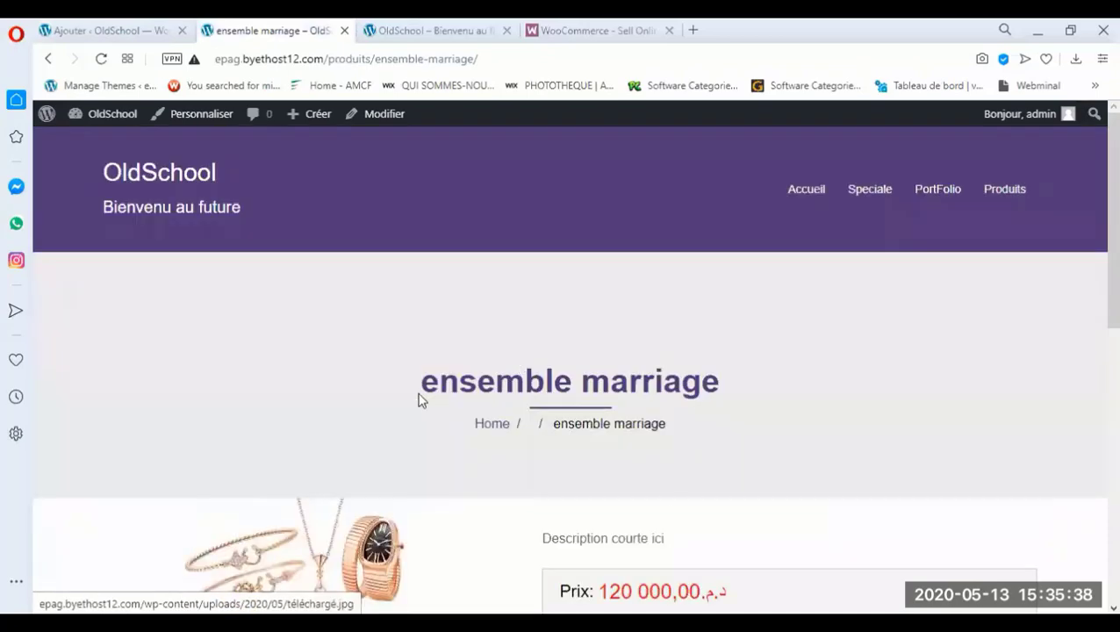
{"action": "scroll", "coordinate": [639, 492], "scroll_direction": "down", "scroll_amount": 3}
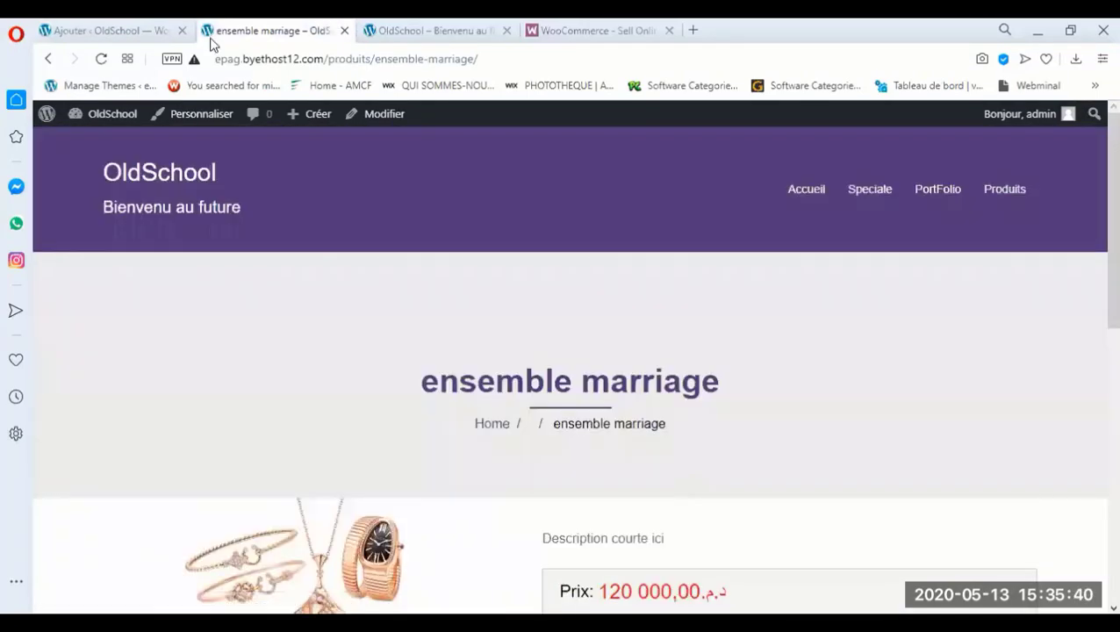
{"action": "left_click", "coordinate": [156, 30]}
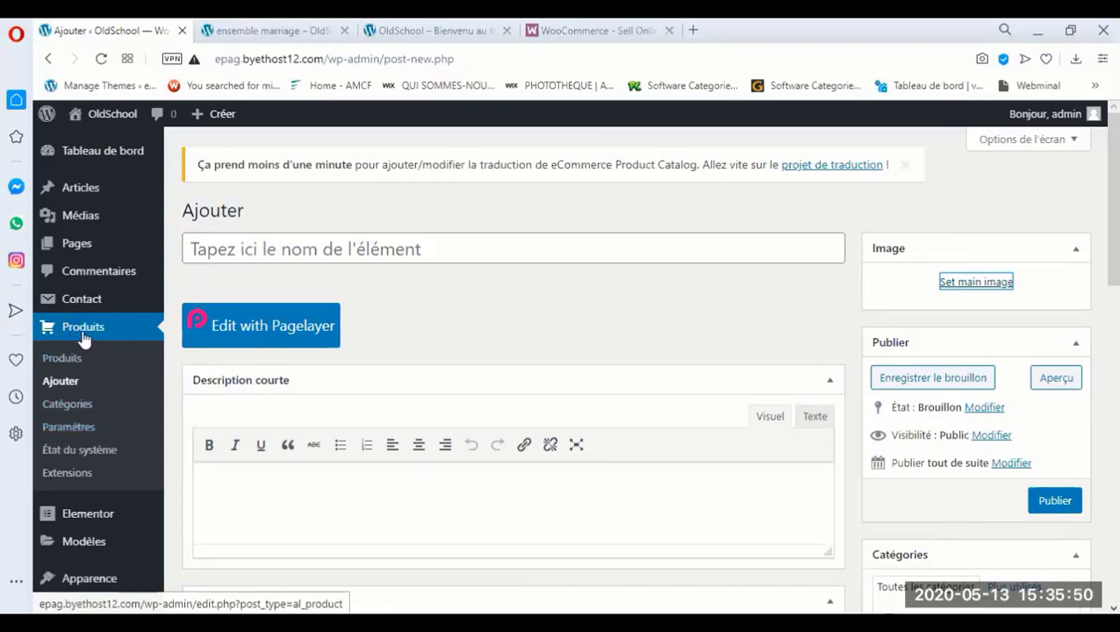
Set the Main Catalog Page to Projets in the product catalog's general settings
{"action": "left_click", "coordinate": [88, 430]}
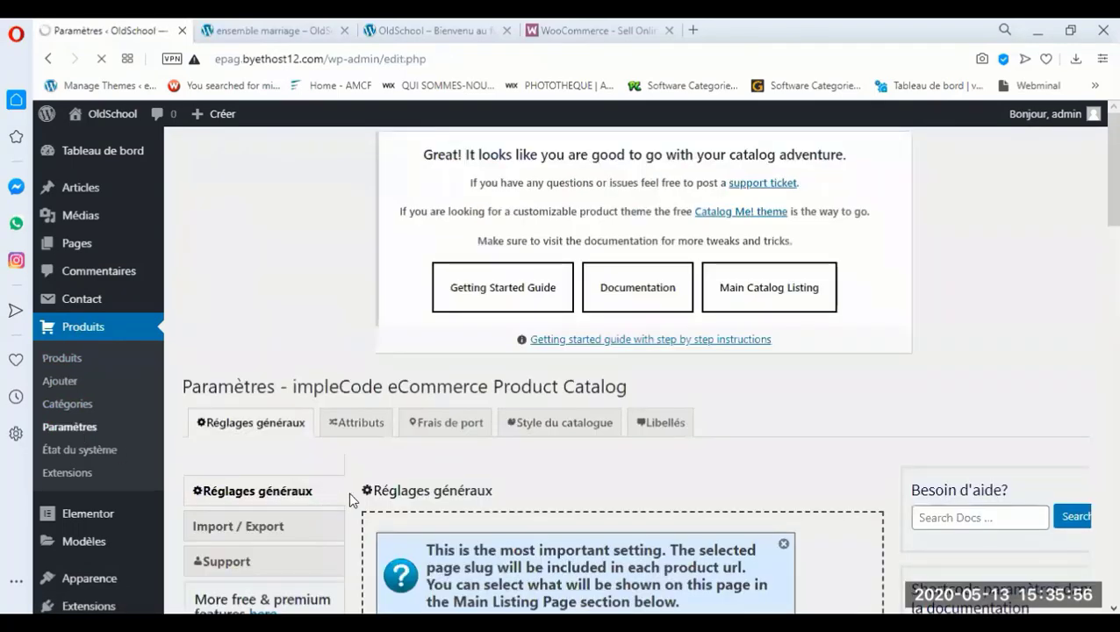
{"action": "scroll", "coordinate": [348, 491], "scroll_direction": "down", "scroll_amount": 2}
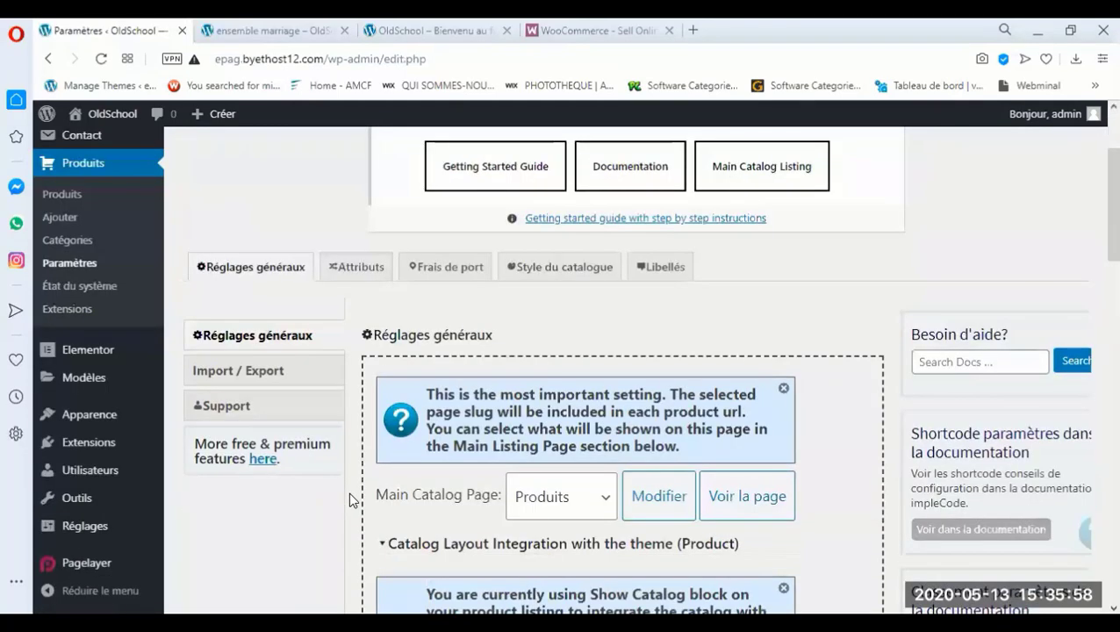
{"action": "scroll", "coordinate": [351, 500], "scroll_direction": "down", "scroll_amount": 2}
{"action": "scroll", "coordinate": [351, 500], "scroll_direction": "up", "scroll_amount": 1}
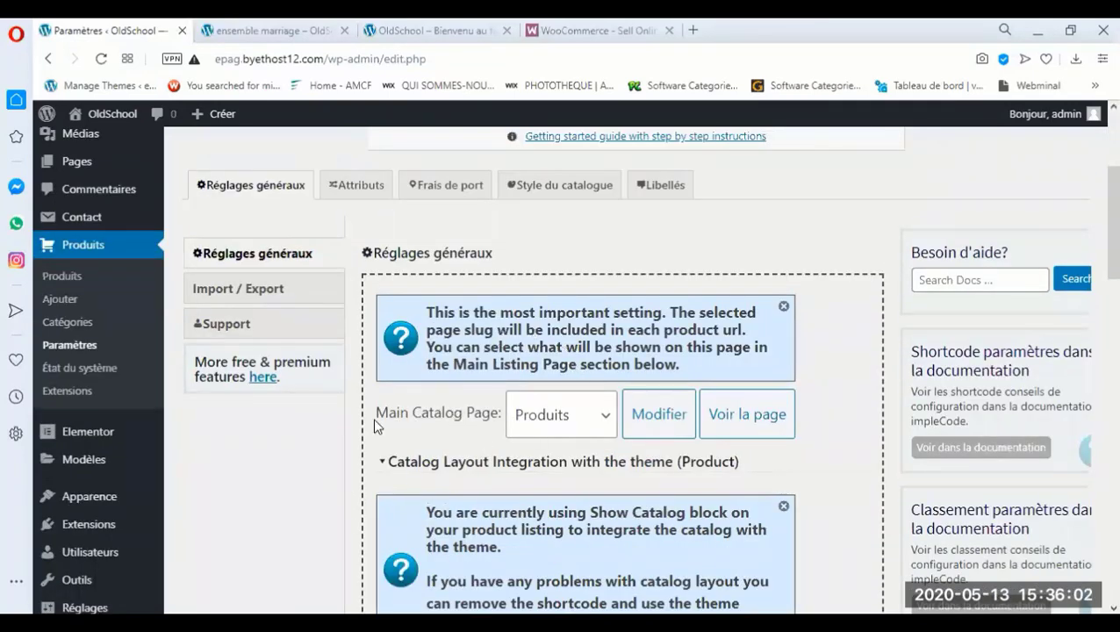
{"action": "left_click_drag", "start_coordinate": [414, 413], "coordinate": [619, 418]}
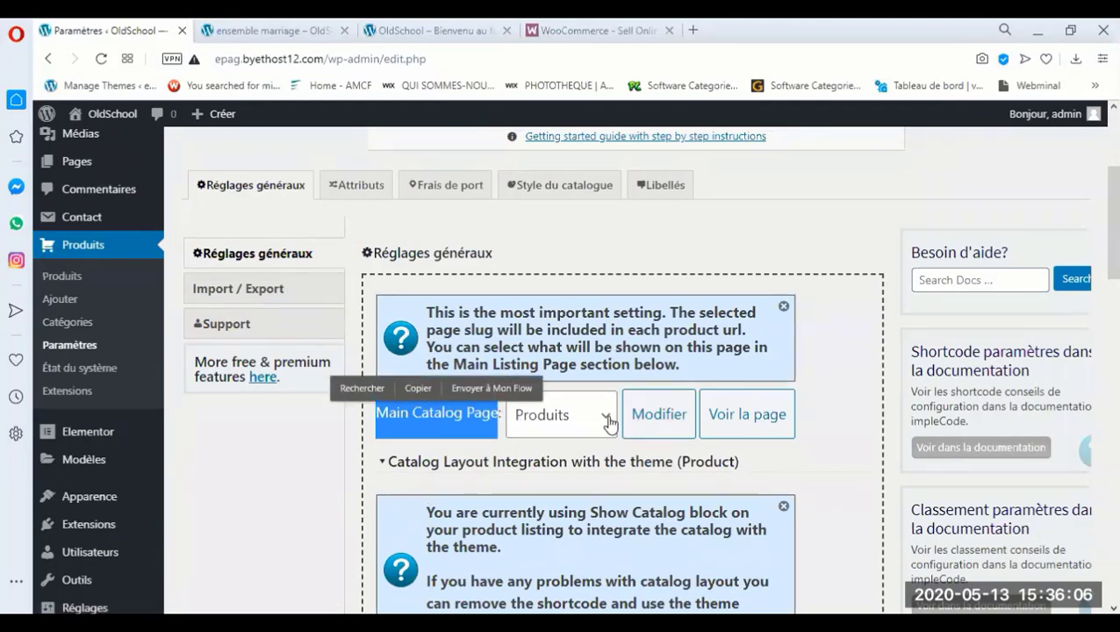
{"action": "left_click", "coordinate": [607, 420]}
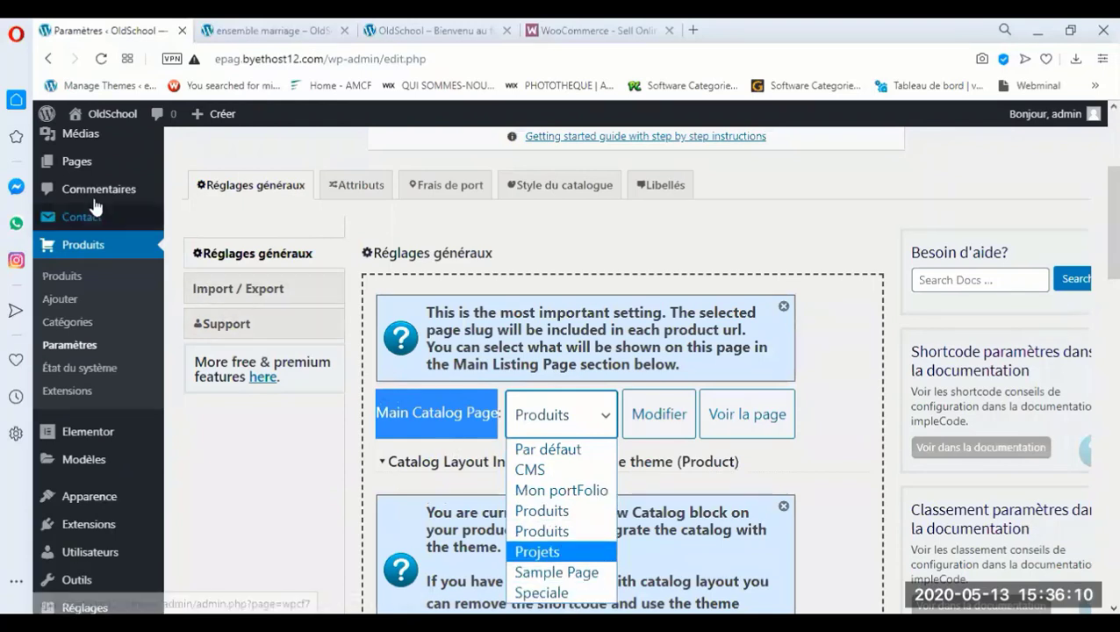
{"action": "mouse_move", "coordinate": [86, 170]}
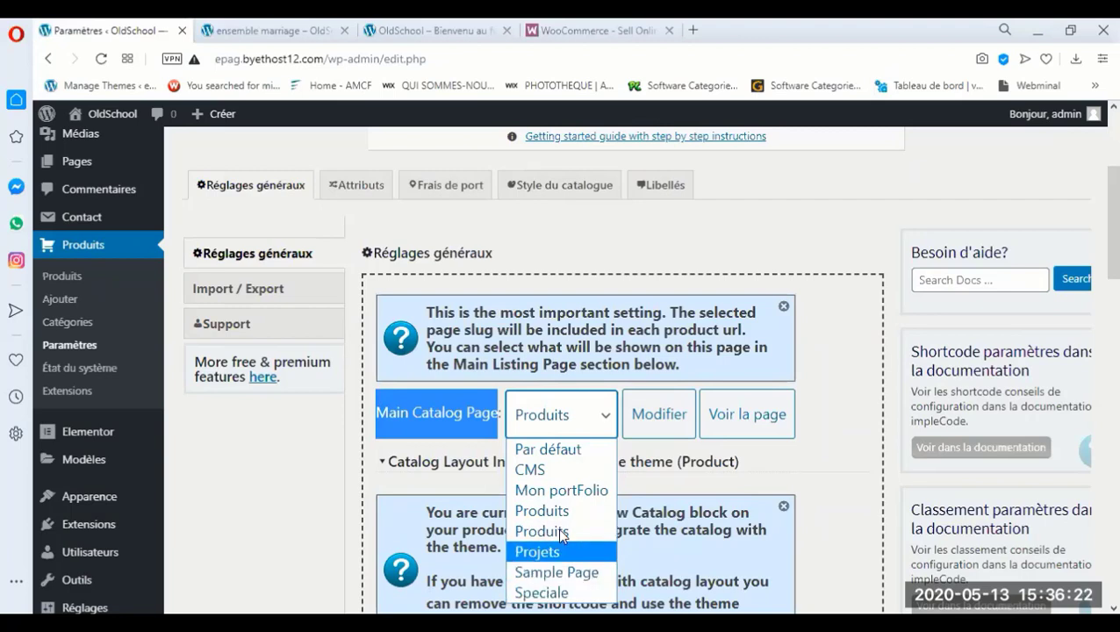
{"action": "key", "text": "Return"}
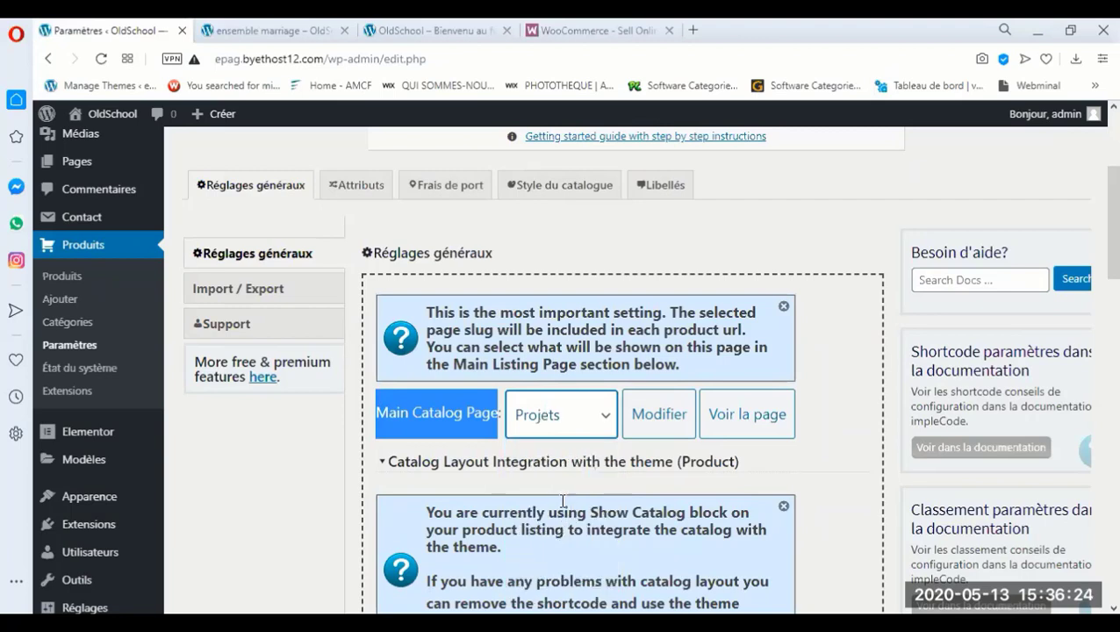
View the site's home page and the CMS page under Speciale on the public site
{"action": "left_click", "coordinate": [293, 31]}
{"action": "left_click", "coordinate": [807, 195]}
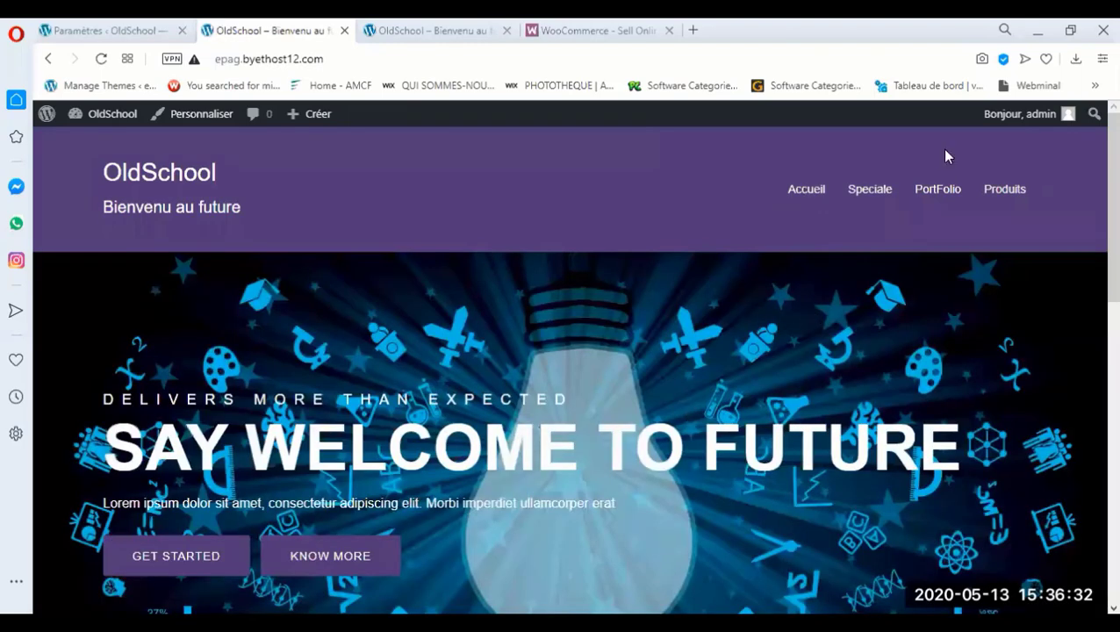
{"action": "mouse_move", "coordinate": [879, 198]}
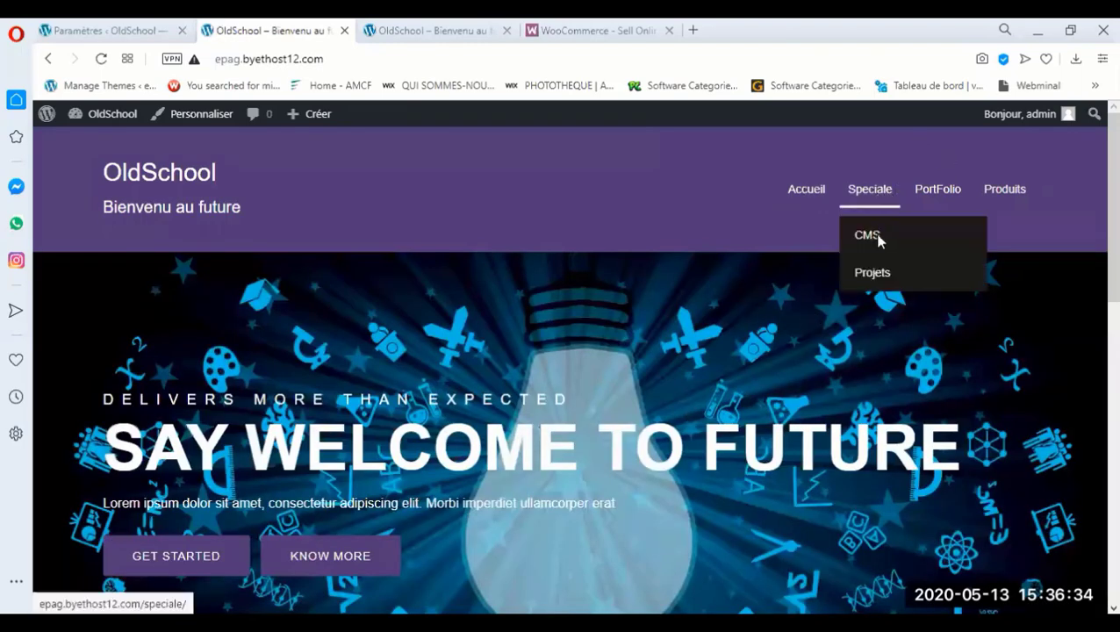
{"action": "left_click", "coordinate": [877, 242]}
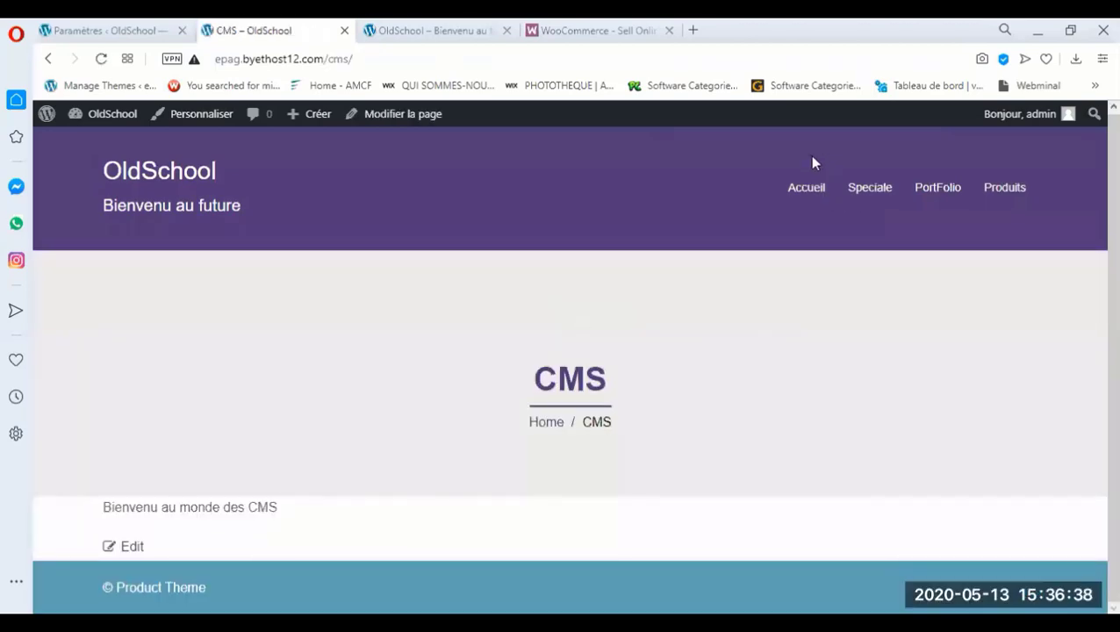
{"action": "mouse_move", "coordinate": [870, 192]}
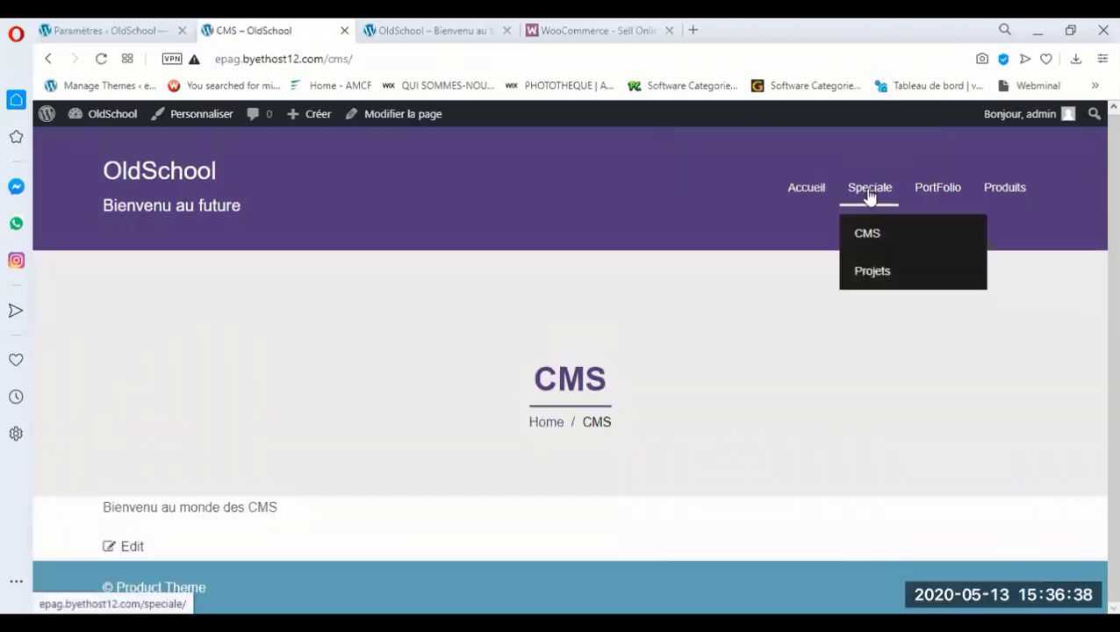